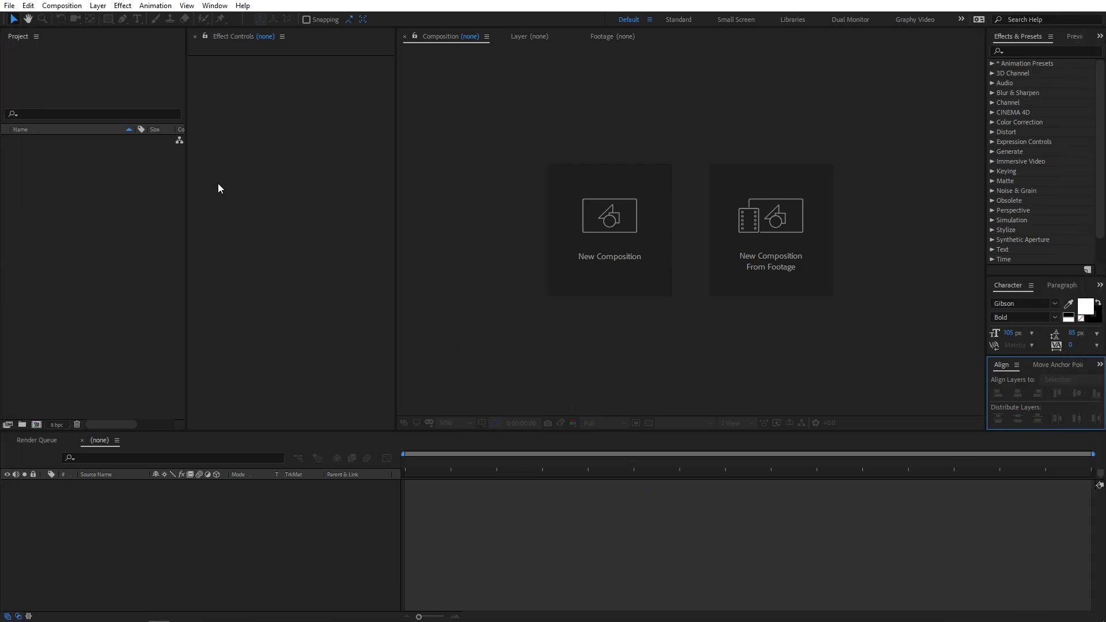
# Create a composition named Main, 1920×1080 at 30 fps, with a 0:00:10:00 duration
pyautogui.click(62, 5)
pyautogui.click(66, 18)
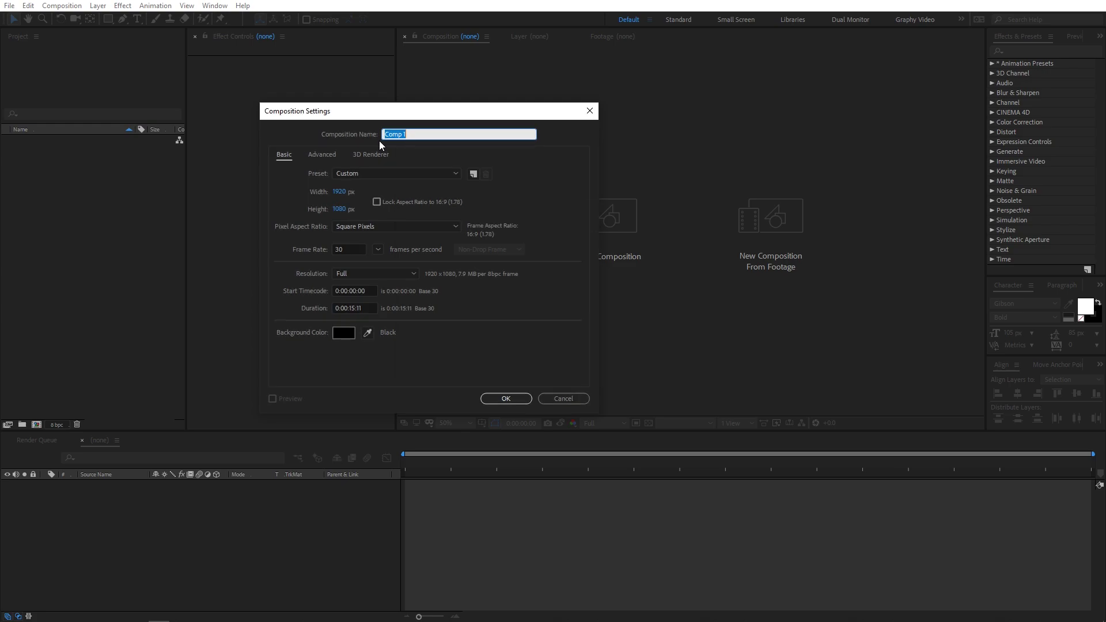
pyautogui.write('Main')
pyautogui.click(356, 309)
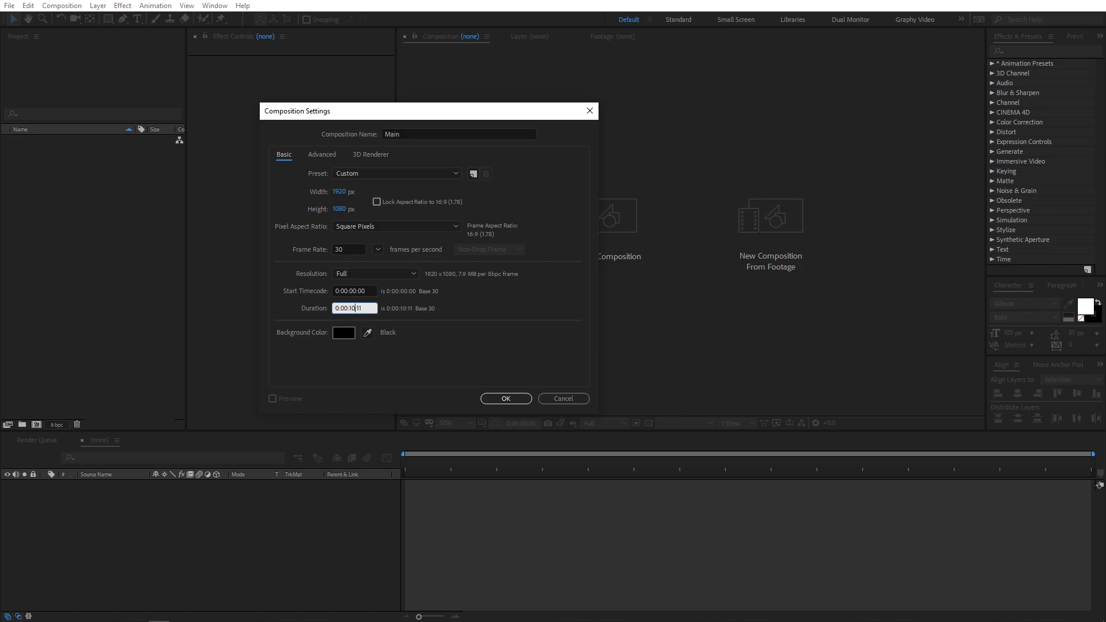
pyautogui.write('00')
pyautogui.press('Return')
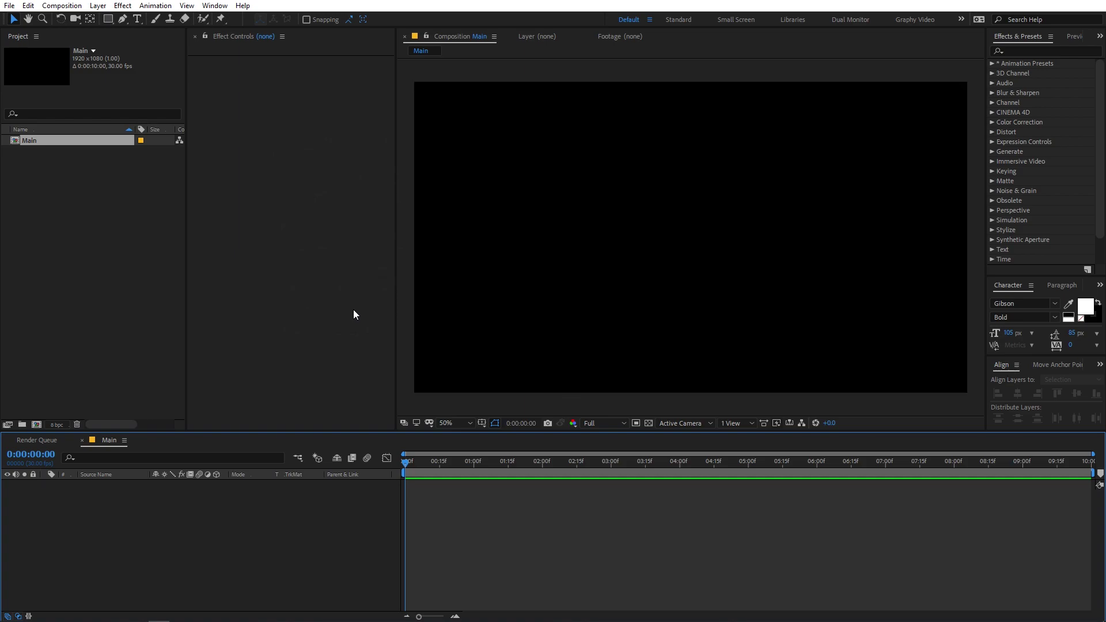
# Create a second composition named Text with the same 1920×1080, 30 fps, 10-second settings
pyautogui.click(121, 251)
pyautogui.click(61, 6)
pyautogui.click(86, 18)
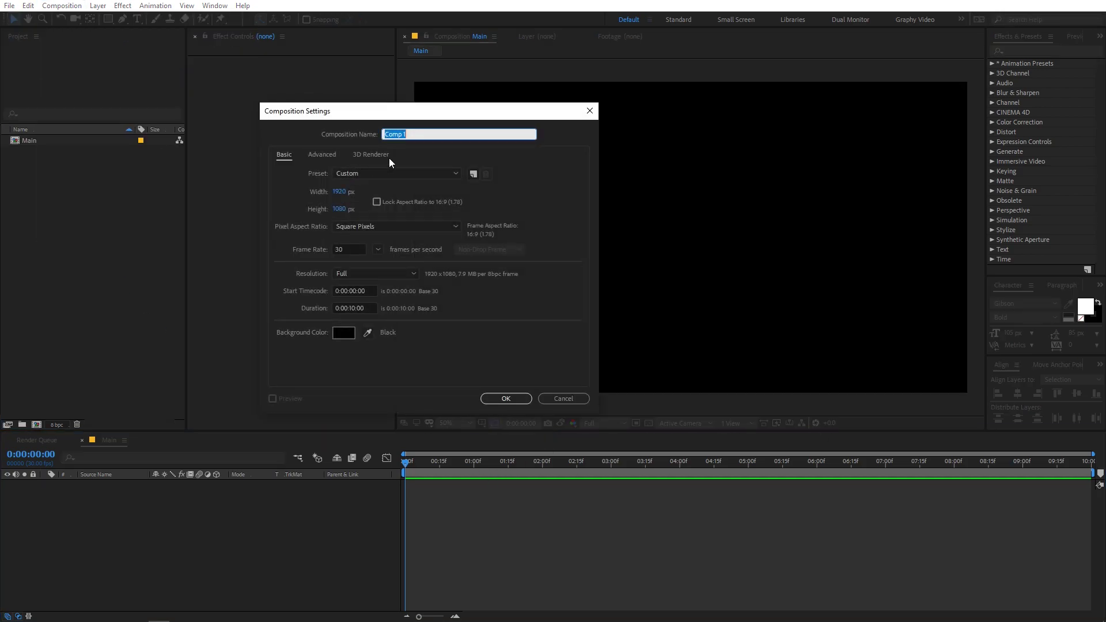
pyautogui.write('Text')
pyautogui.click(506, 398)
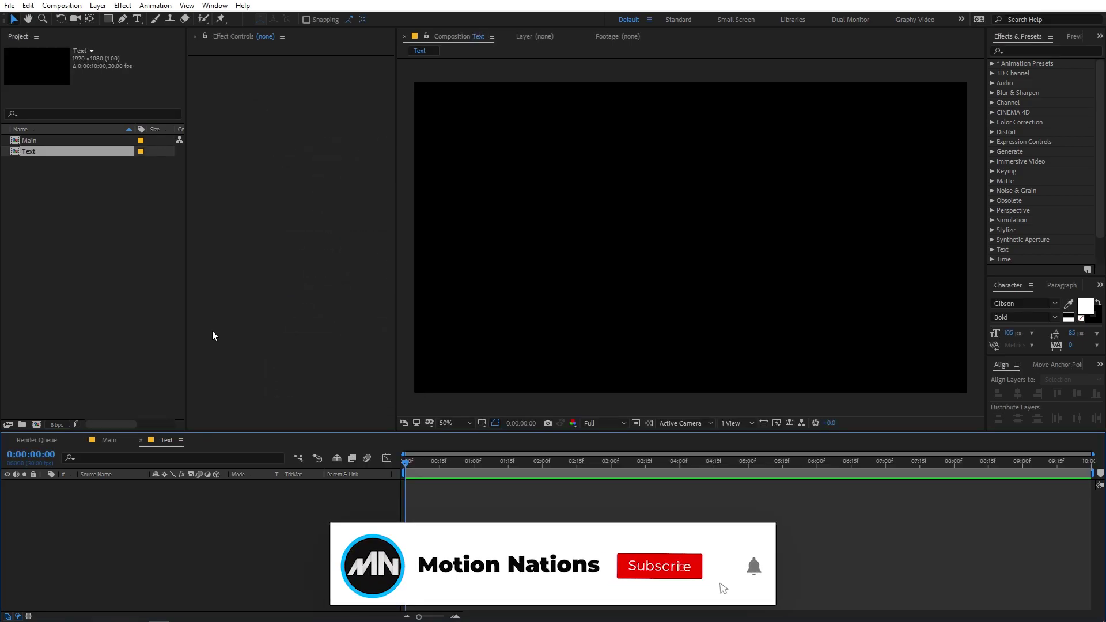
# Add a text layer reading SLICE to the Text composition
pyautogui.click(139, 19)
pyautogui.click(639, 226)
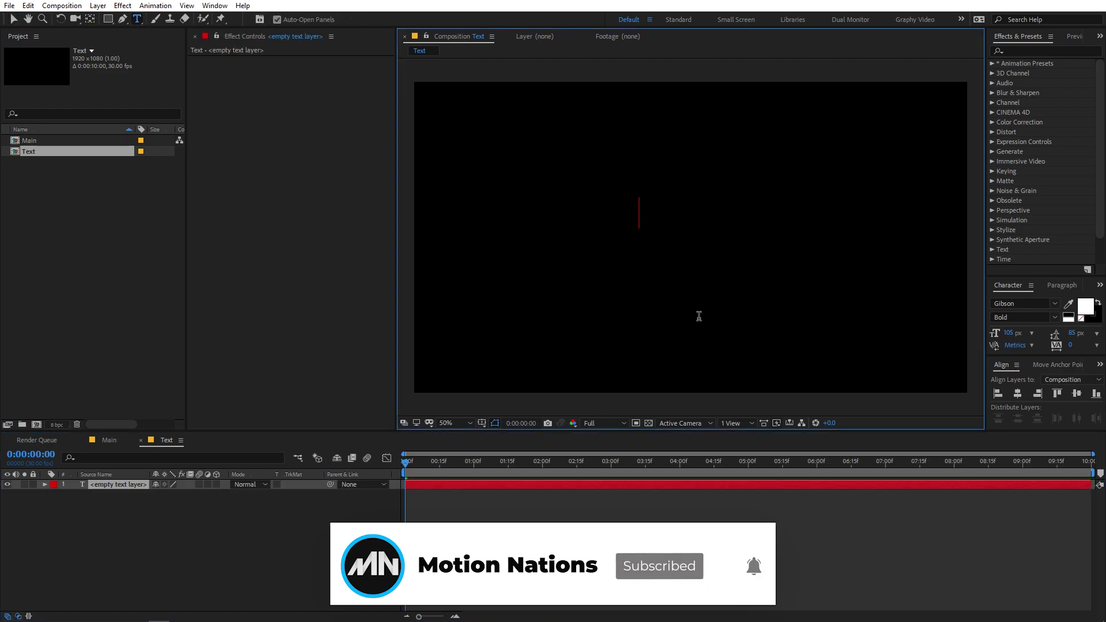
pyautogui.write('S')
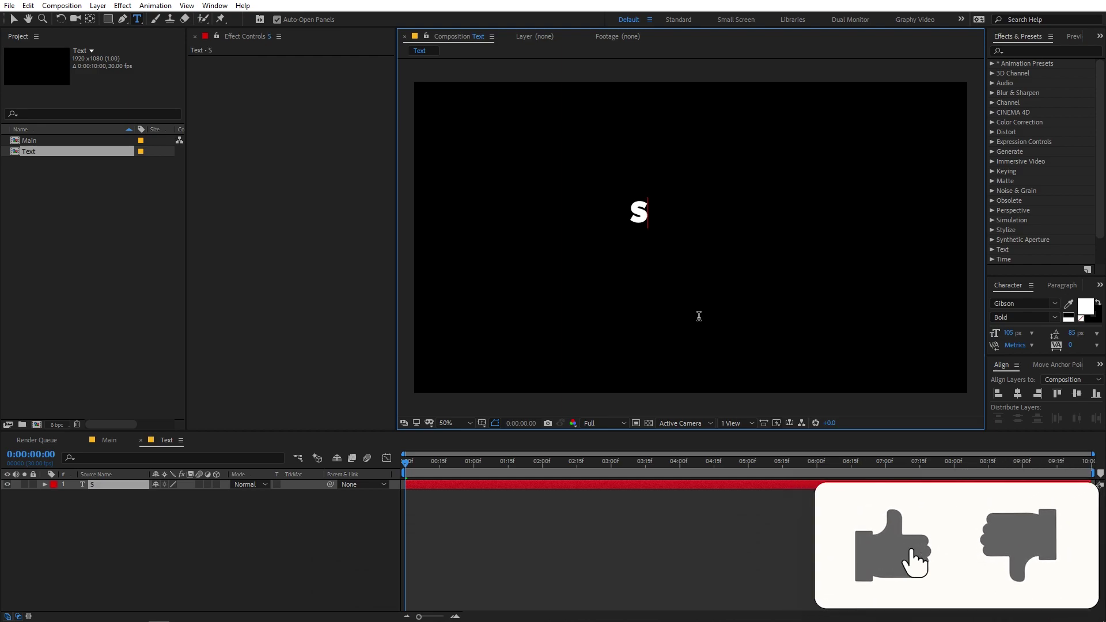
pyautogui.write('LICE')
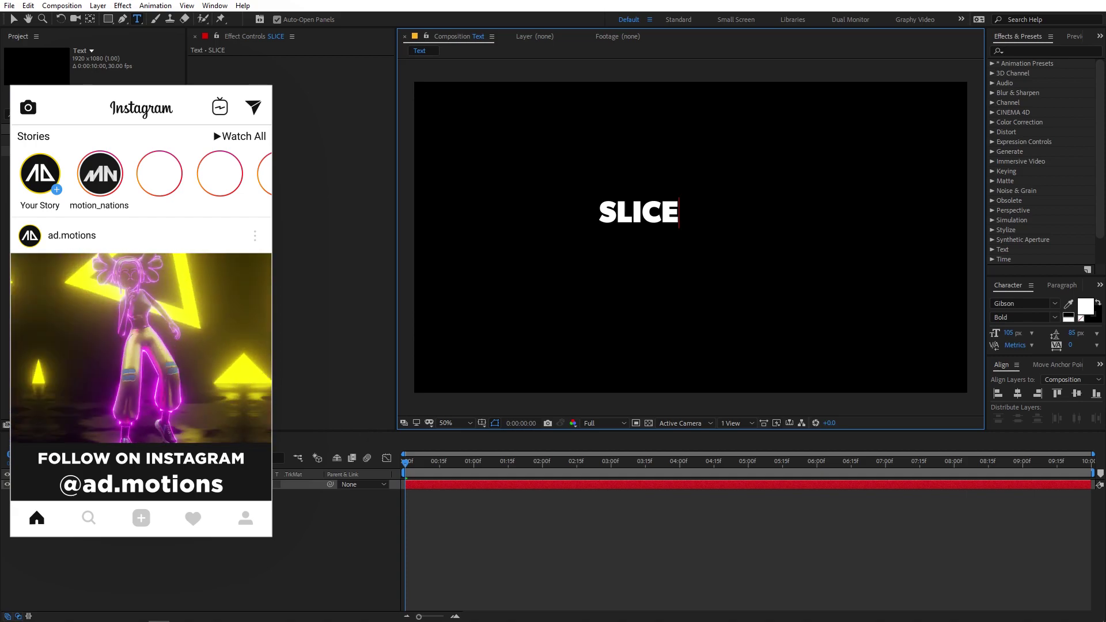
# Set SLICE to 403 px and centre it horizontally and vertically
pyautogui.hotkey('ctrl', 'a')
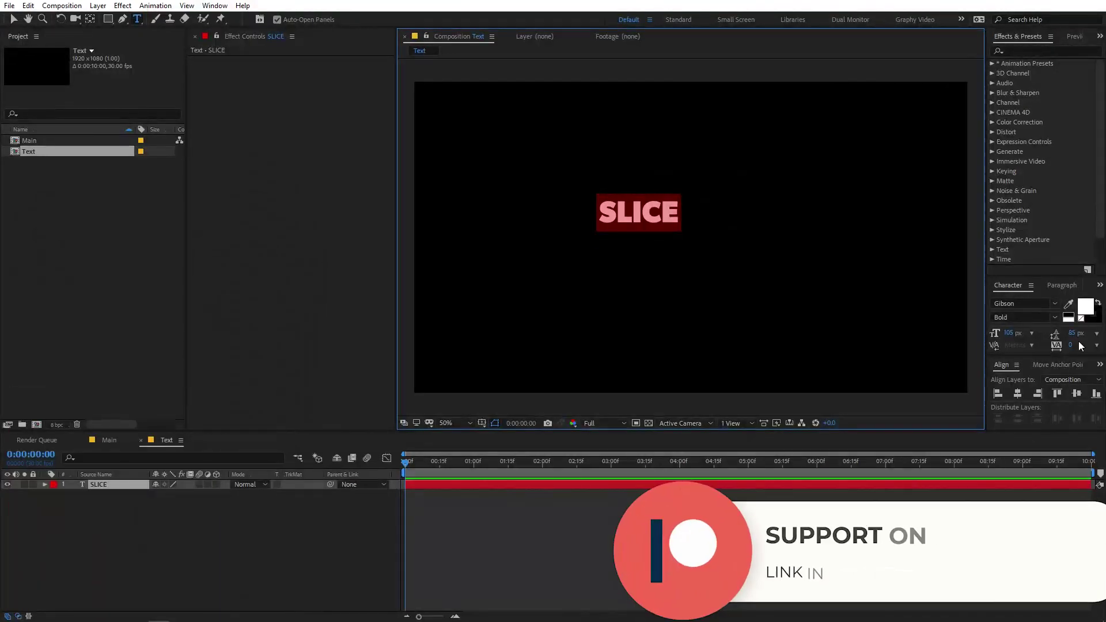
pyautogui.moveTo(1009, 333); pyautogui.dragTo(1075, 332)
pyautogui.click(1021, 393)
pyautogui.click(1021, 393)
pyautogui.click(1076, 393)
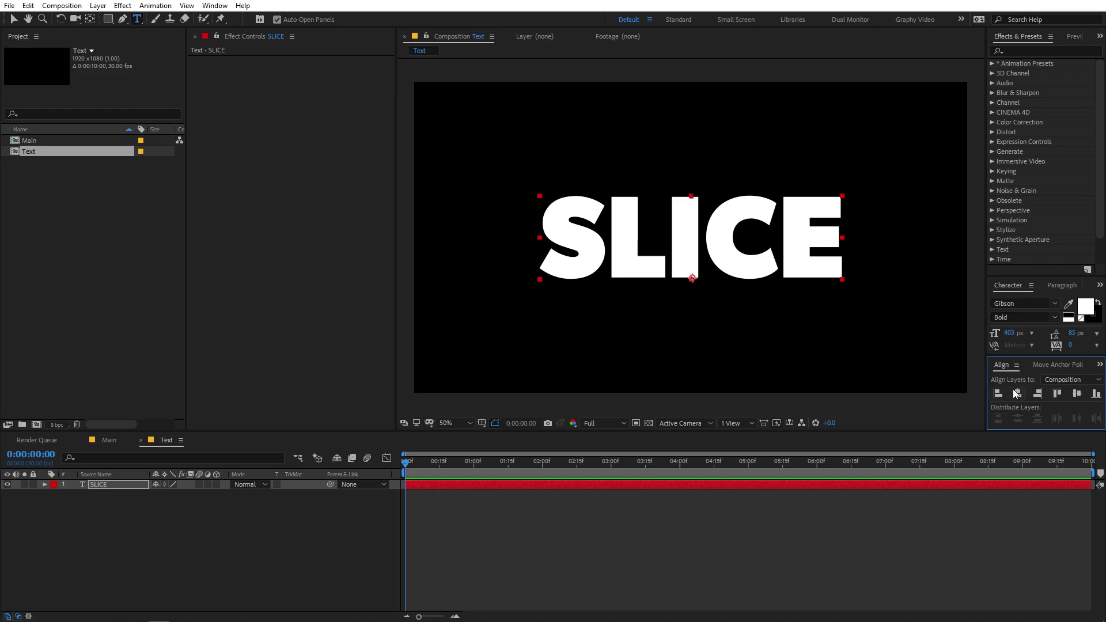
# Move the SLICE layer's anchor point to the centre of the text
pyautogui.click(215, 6)
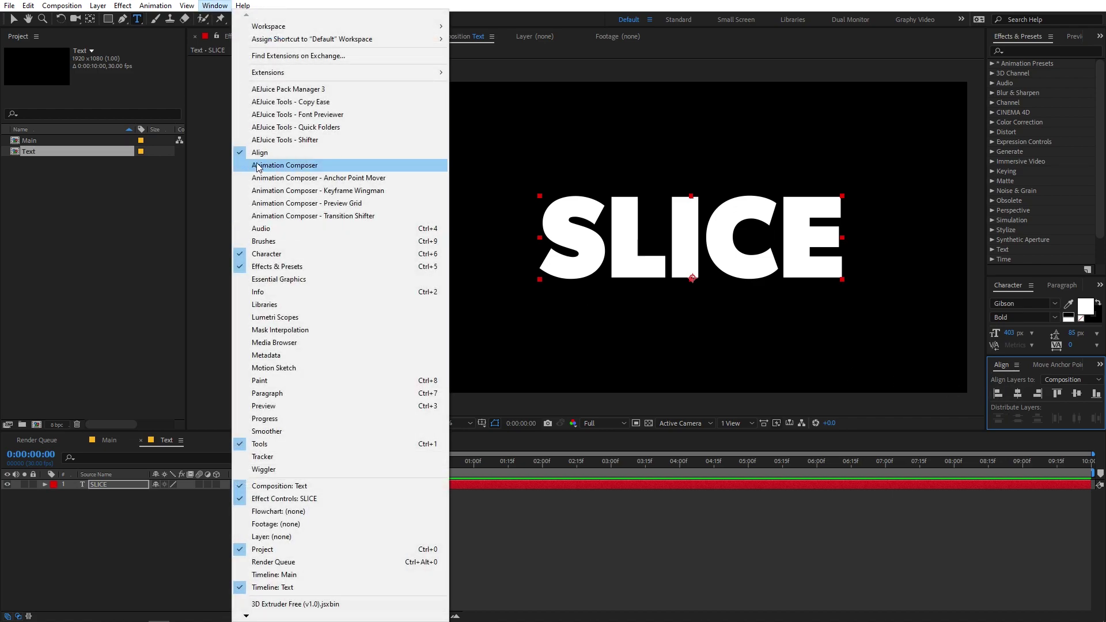
pyautogui.click(101, 483)
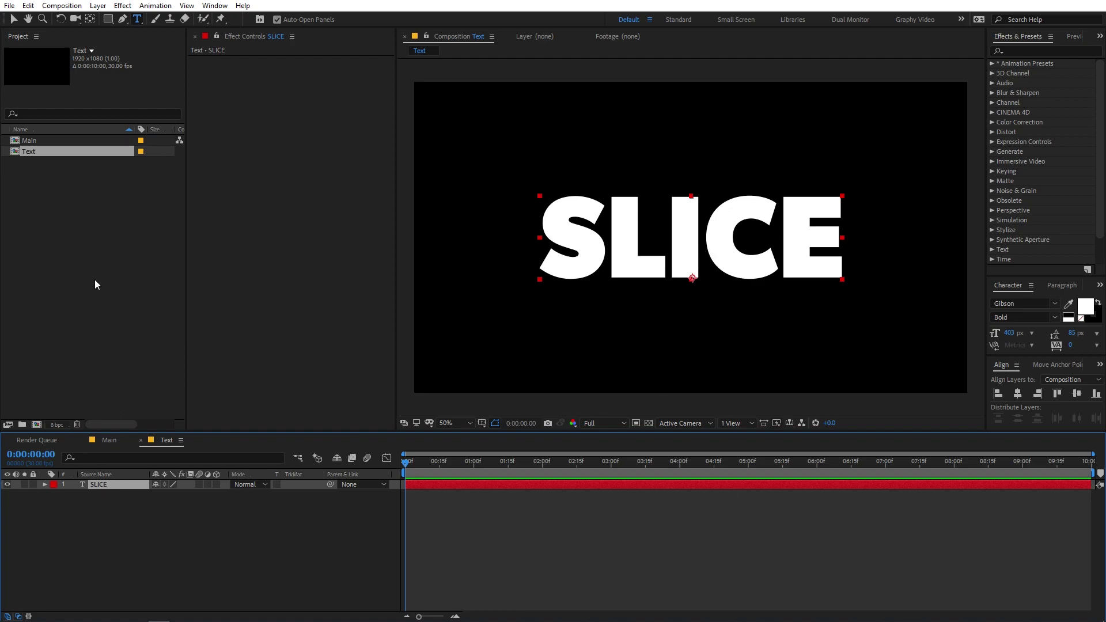
pyautogui.keyDown('ctrl'); pyautogui.doubleClick(90, 20); pyautogui.keyUp('ctrl')
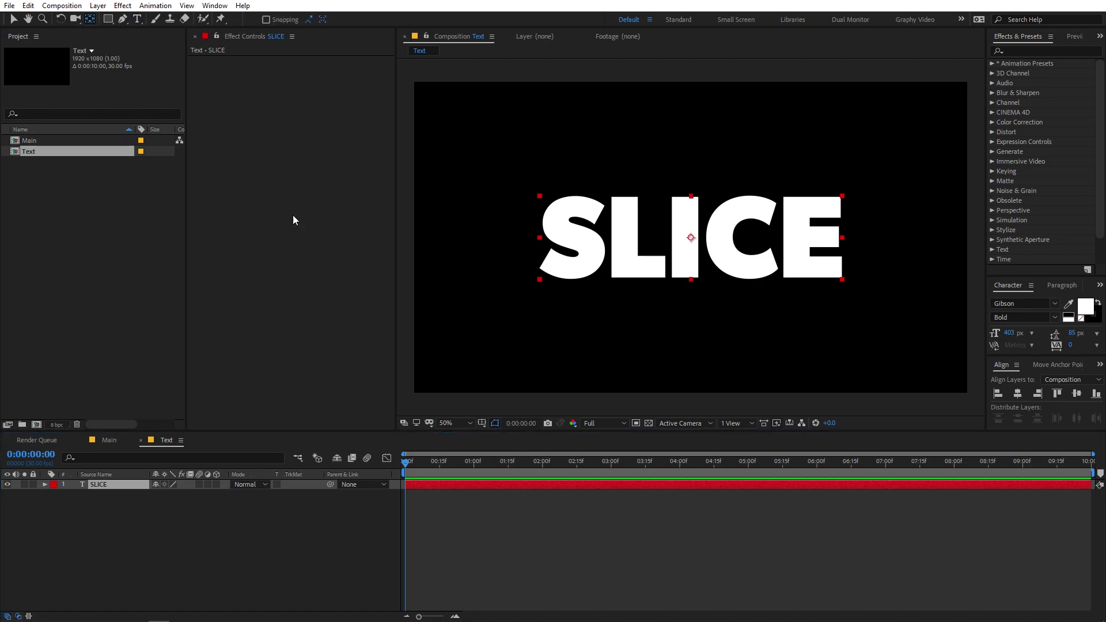
# Scale the SLICE layer to 125%, then deselect and collapse its properties
pyautogui.click(101, 482)
pyautogui.press('s')
pyautogui.moveTo(172, 494); pyautogui.dragTo(197, 506)
pyautogui.click(184, 534)
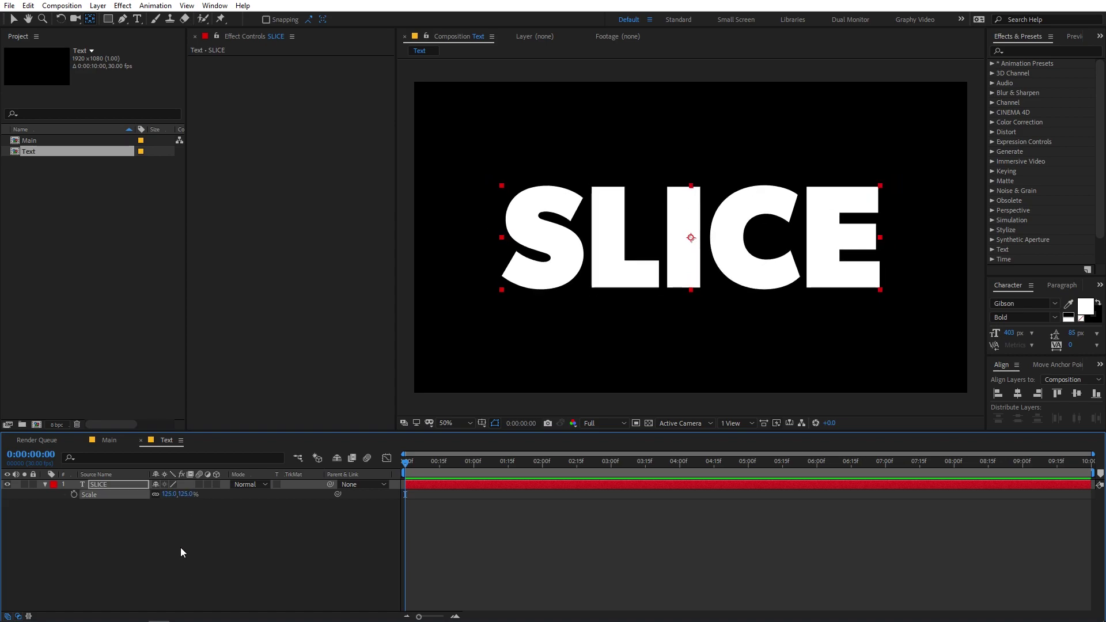
pyautogui.click(44, 485)
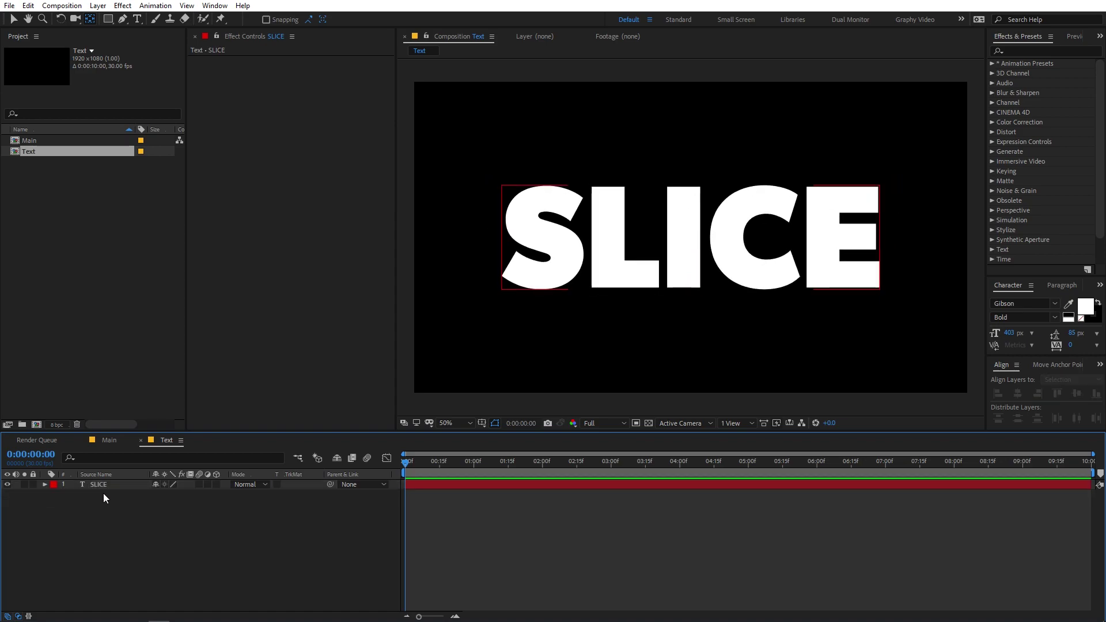
# Drop the Text composition into the Main timeline and select its layer for masking
pyautogui.click(113, 441)
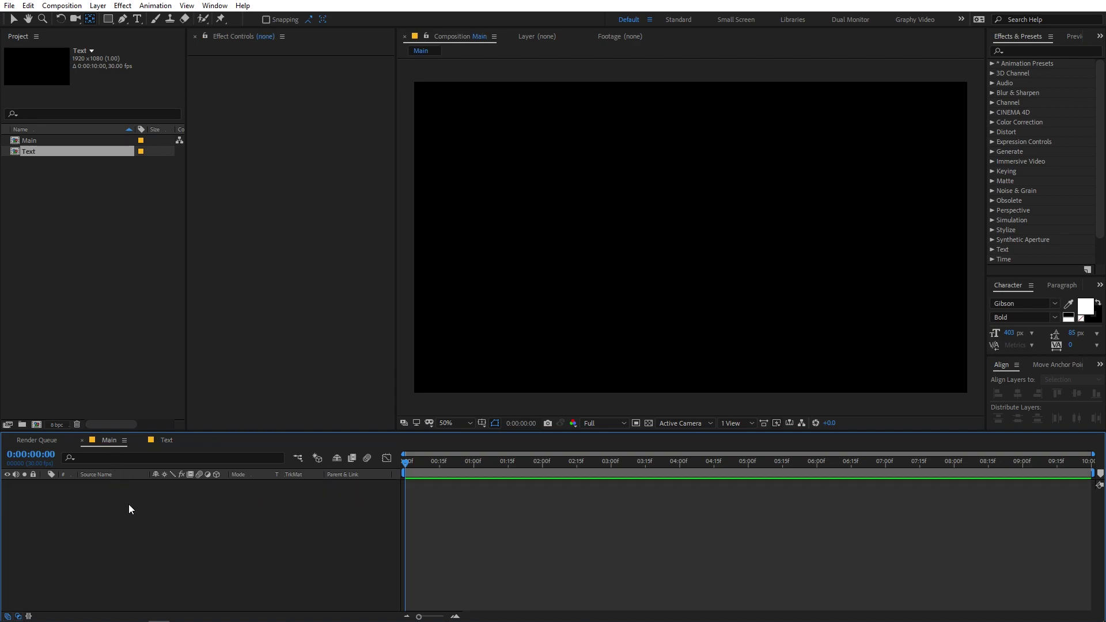
pyautogui.click(97, 299)
pyautogui.moveTo(29, 150); pyautogui.dragTo(112, 513)
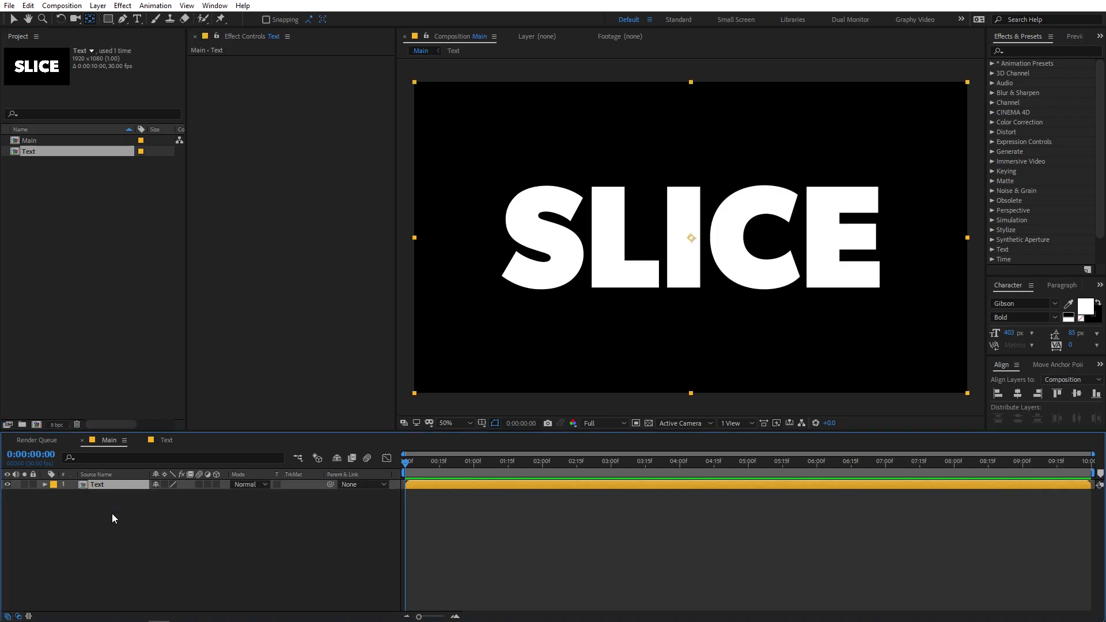
pyautogui.click(111, 513)
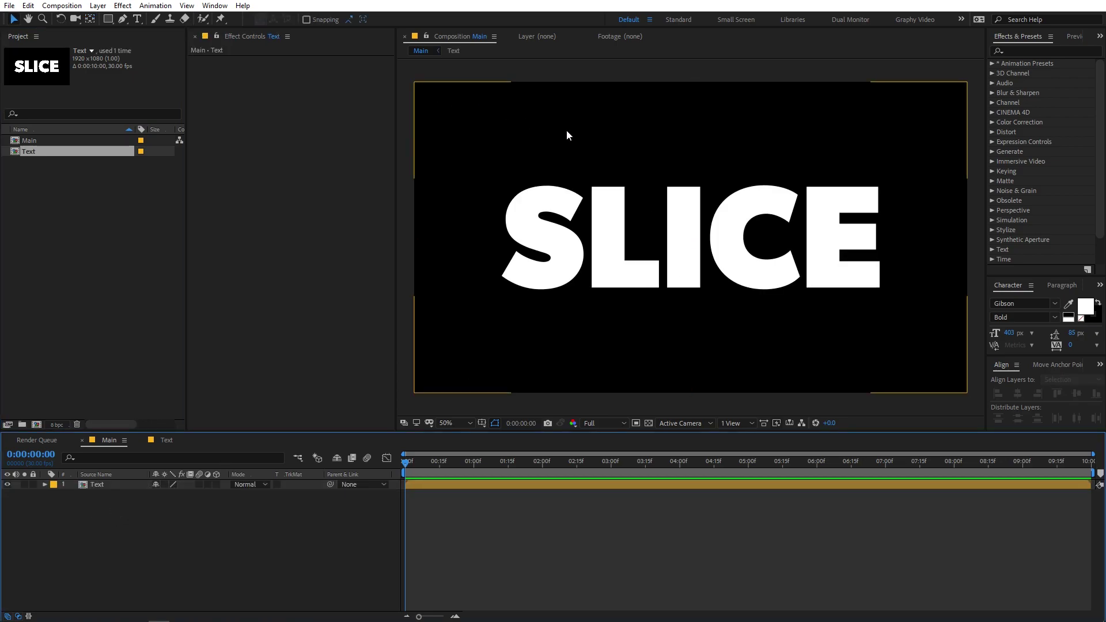
pyautogui.click(123, 20)
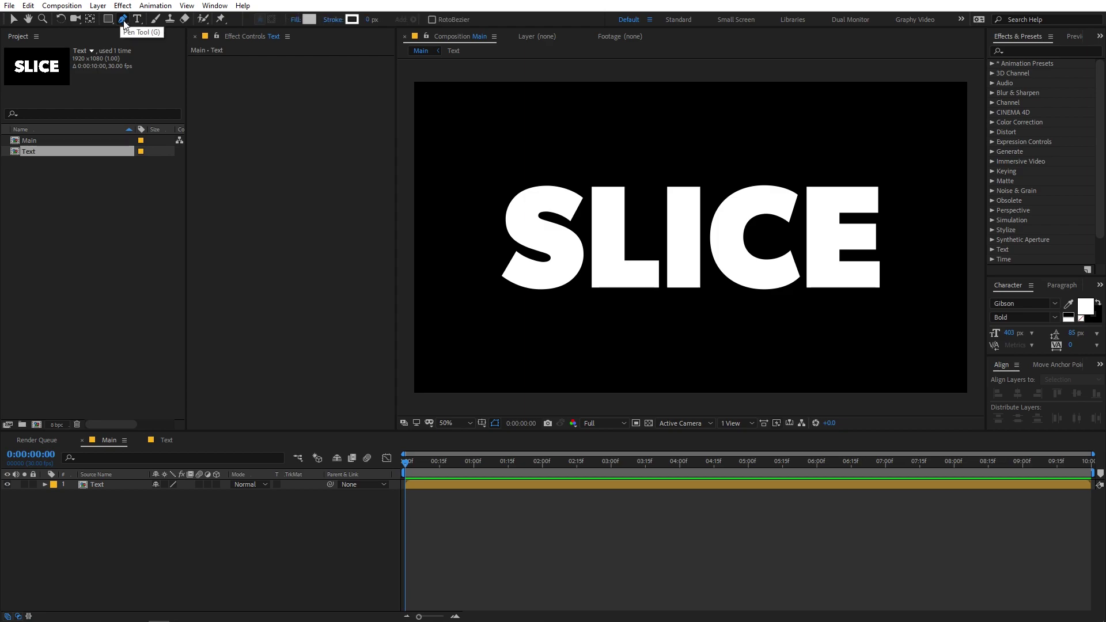
pyautogui.click(98, 484)
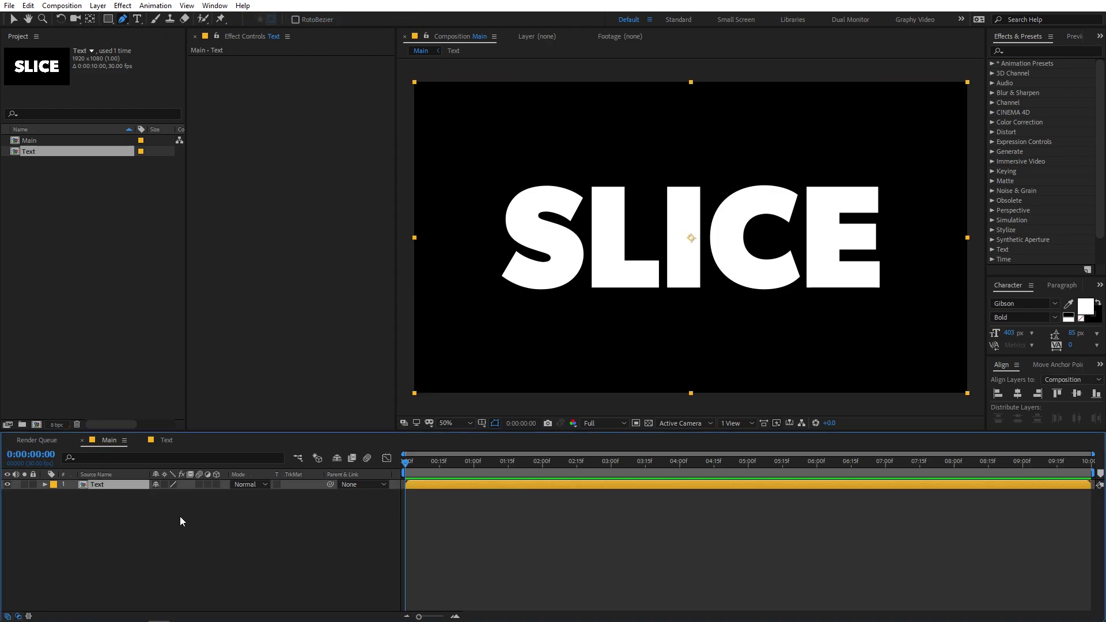
# Draw a closed four-point mask over SLICE's top part with a slanted lower edge
pyautogui.click(412, 84)
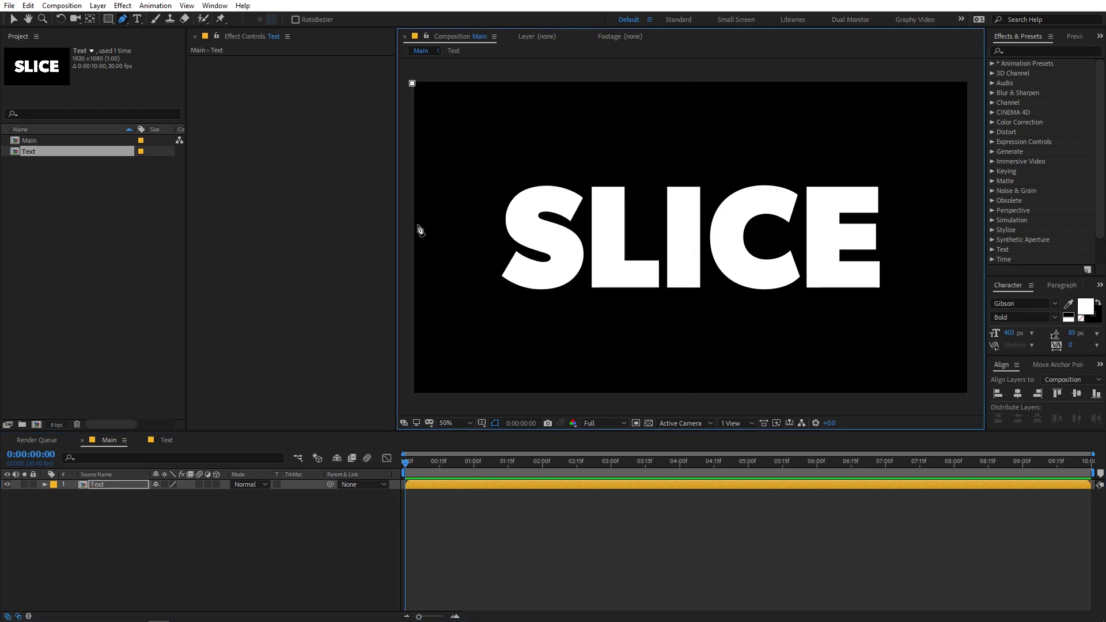
pyautogui.click(413, 262)
pyautogui.click(968, 154)
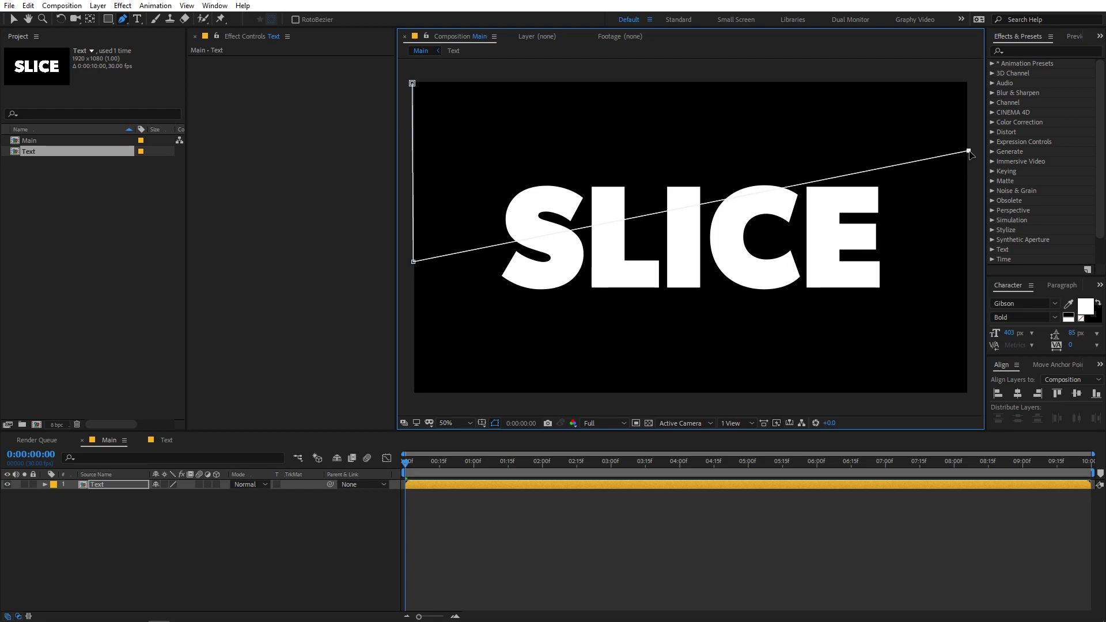
pyautogui.click(969, 81)
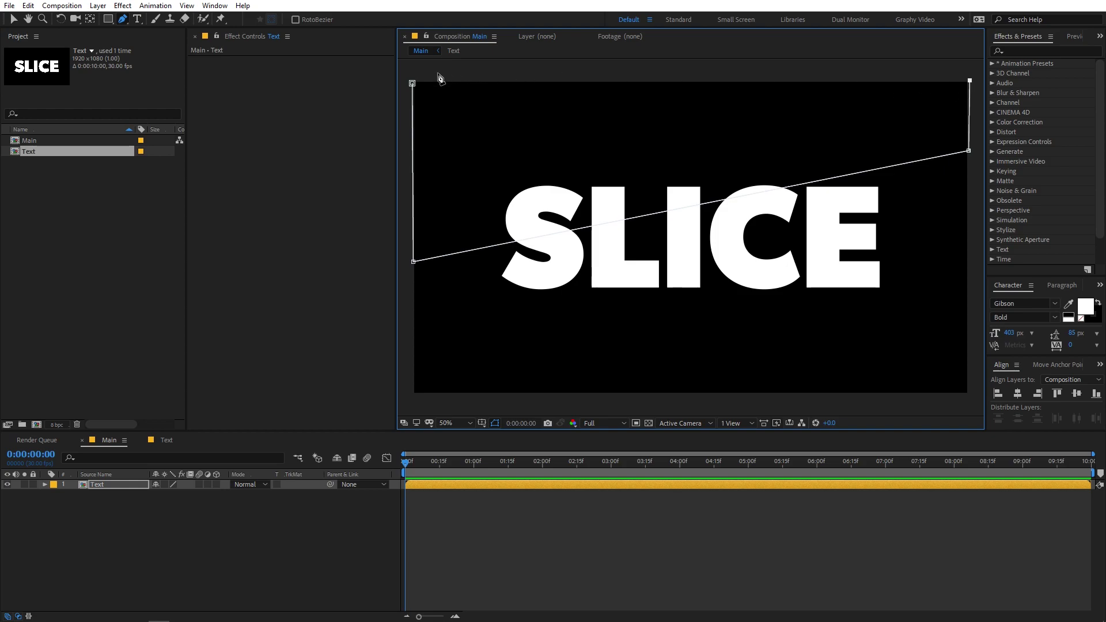
pyautogui.click(412, 84)
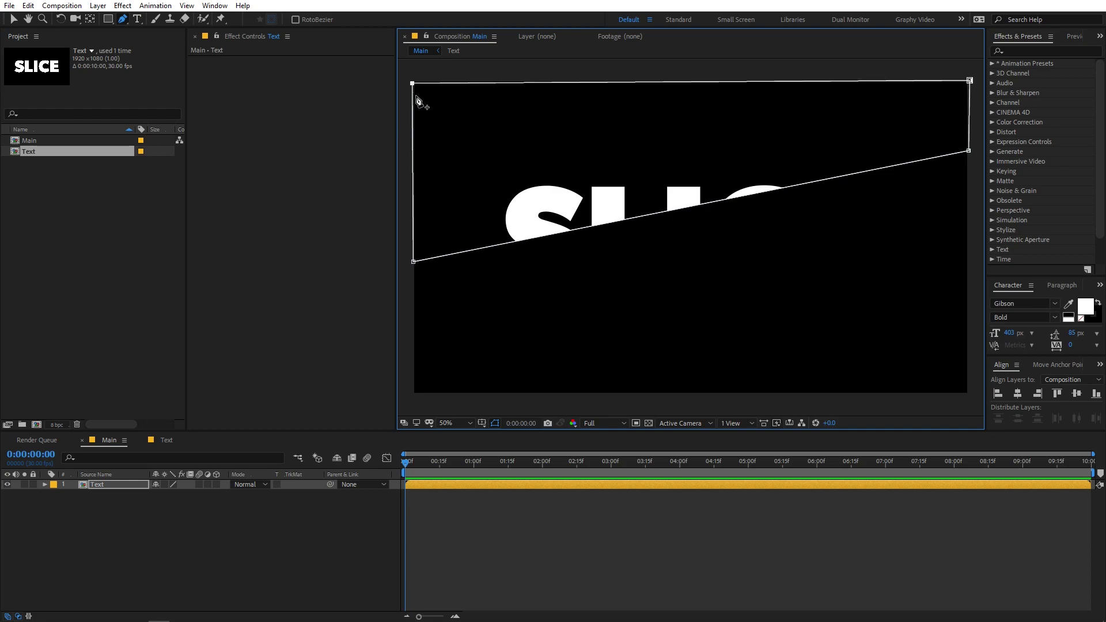
pyautogui.moveTo(414, 262); pyautogui.dragTo(413, 273)
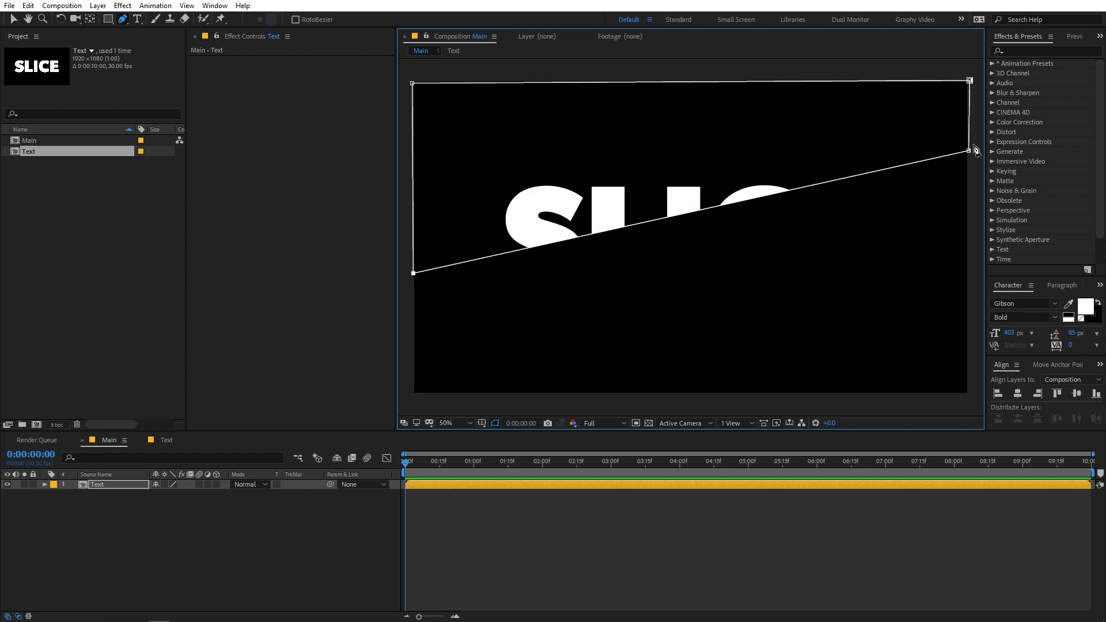
pyautogui.moveTo(969, 153); pyautogui.dragTo(968, 209)
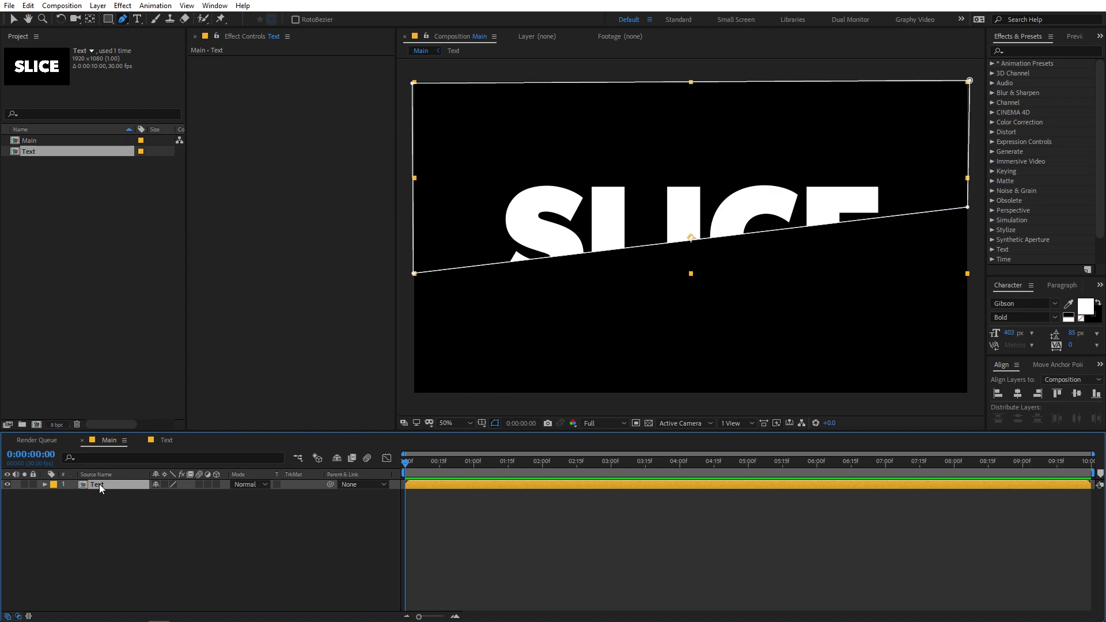
# Duplicate the masked Text layer and drag the copy's top mask corners below the cut
pyautogui.hotkey('ctrl', 'd')
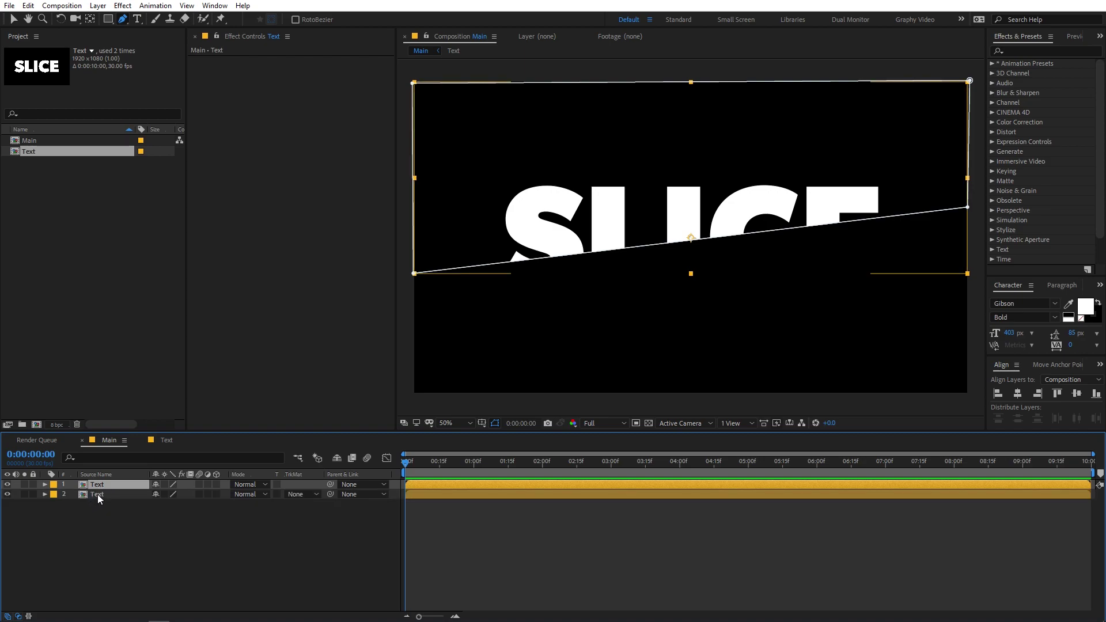
pyautogui.click(98, 494)
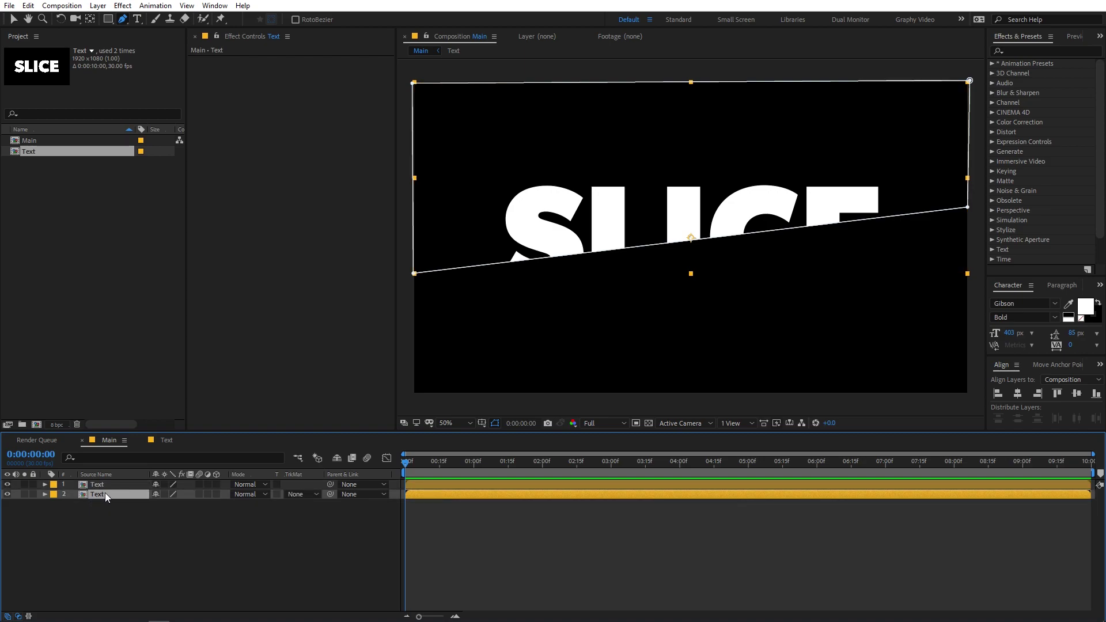
pyautogui.click(413, 84)
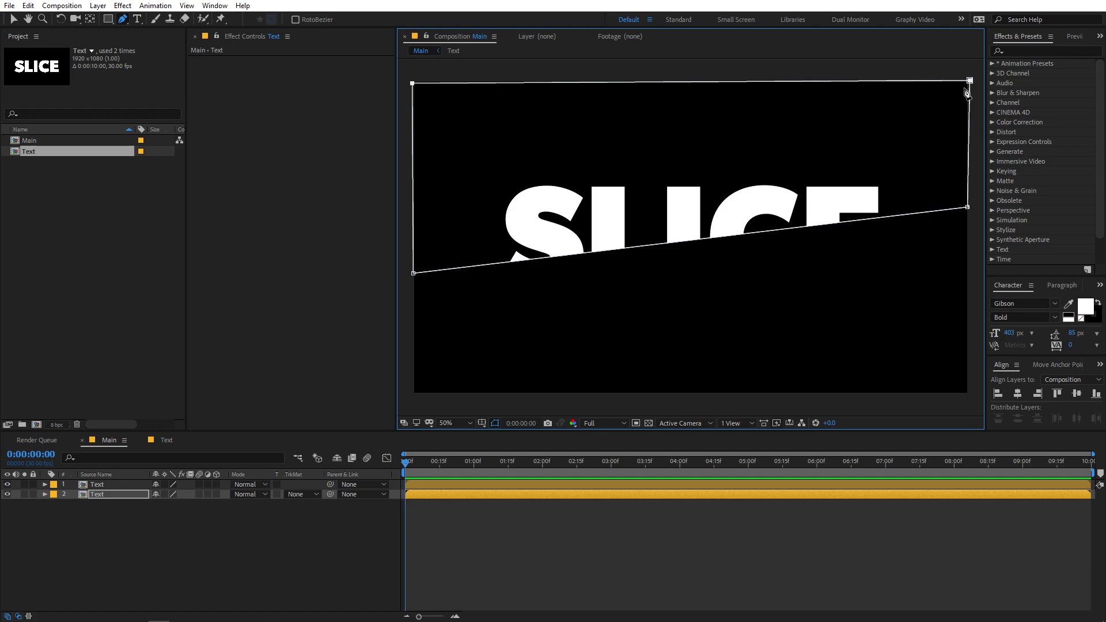
pyautogui.moveTo(970, 81); pyautogui.dragTo(969, 398)
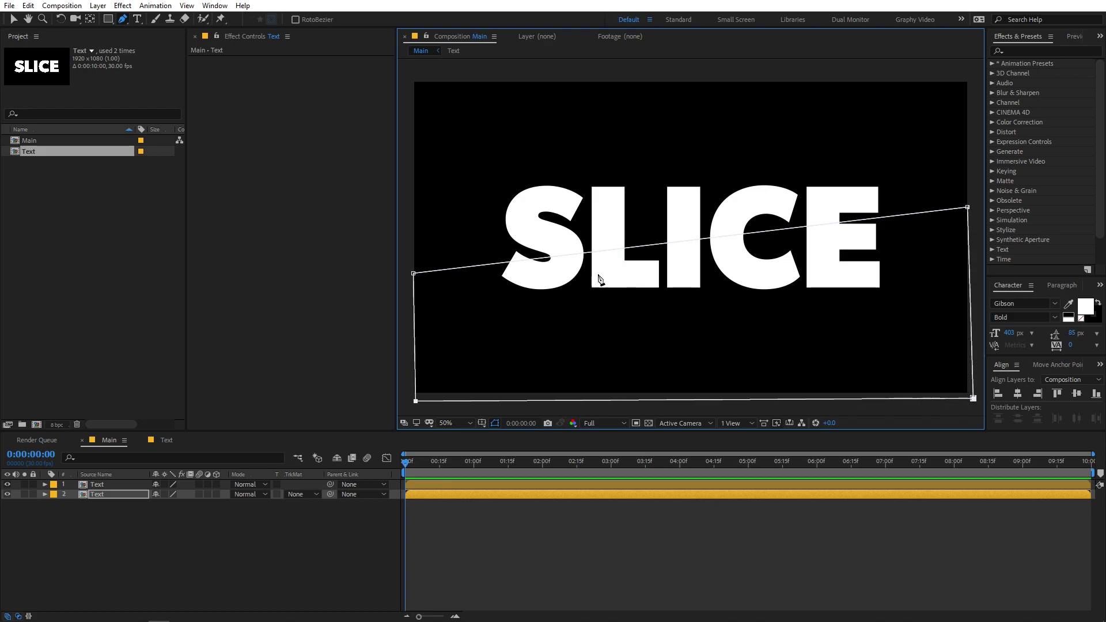
pyautogui.click(580, 554)
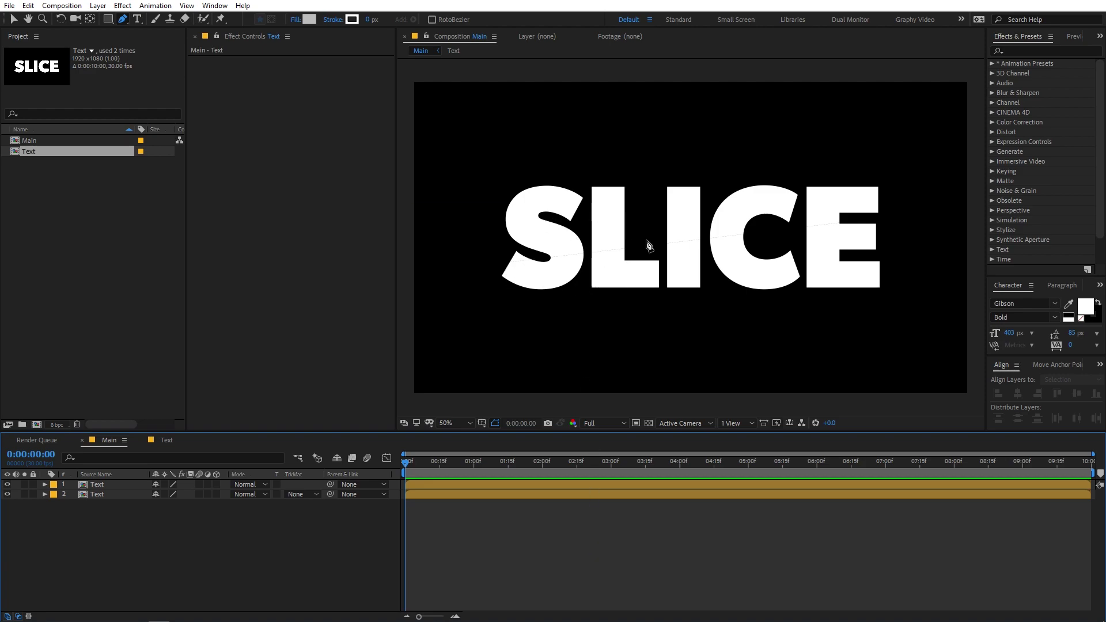
# Zoom in on the second Text layer's diagonal mask seam to check the edges align
pyautogui.press('.')
pyautogui.press('.')
pyautogui.press('.')
pyautogui.press('.')
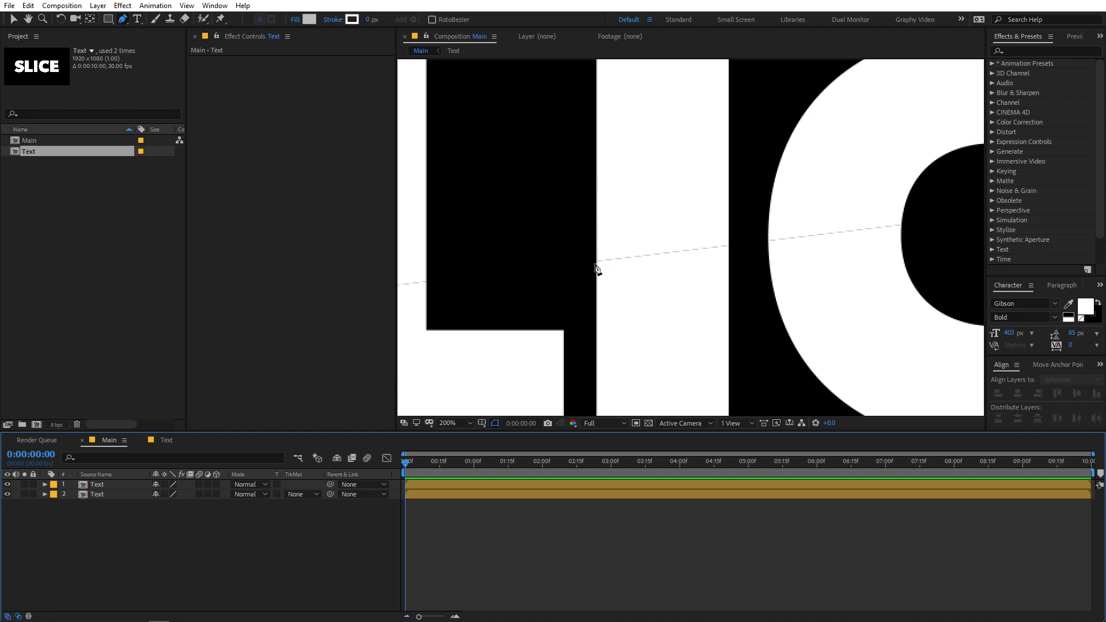
pyautogui.press(',')
pyautogui.press(',')
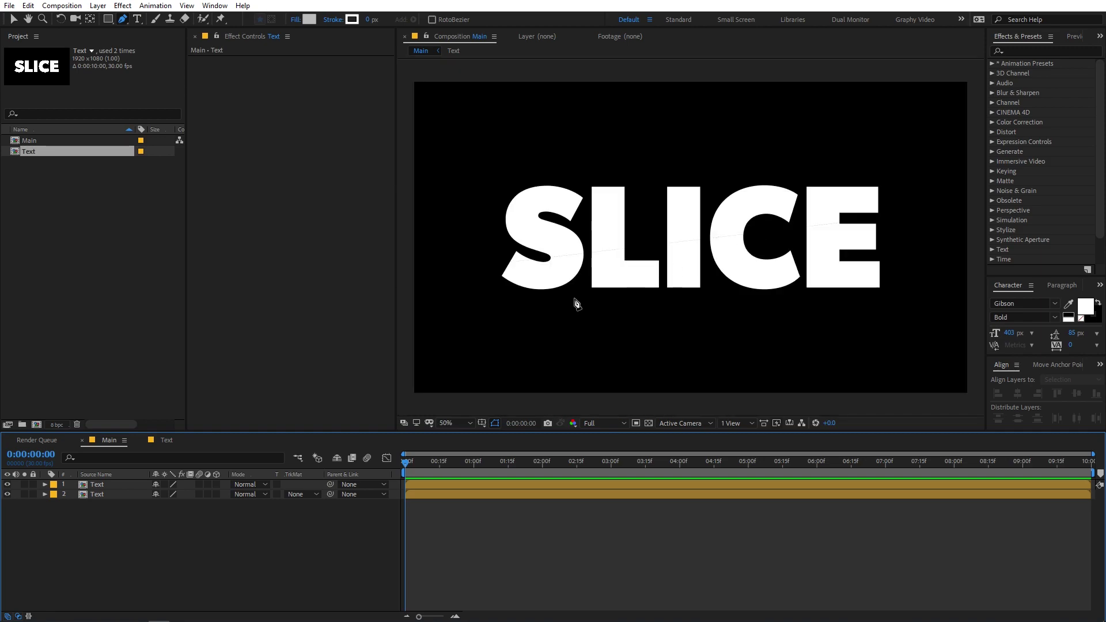
pyautogui.click(106, 494)
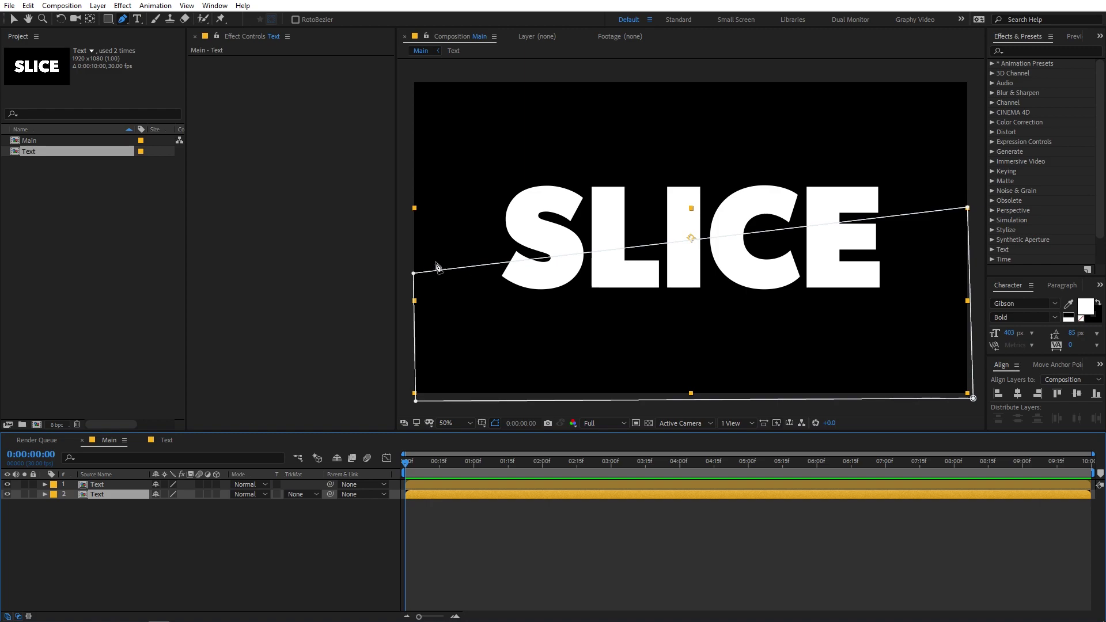
pyautogui.click(414, 274)
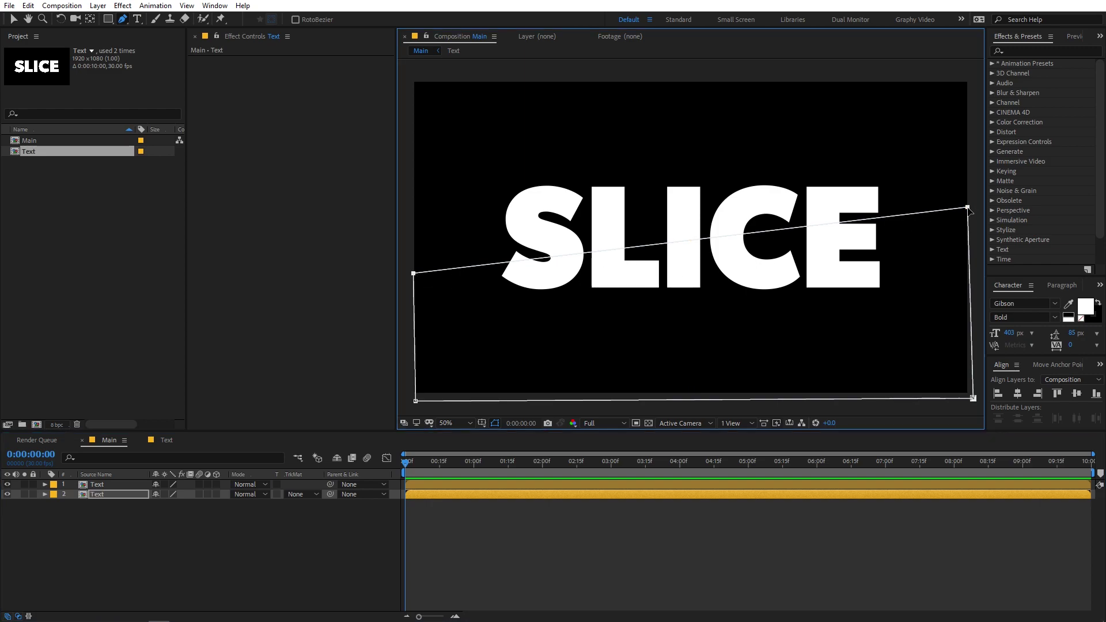
pyautogui.press('.')
pyautogui.press('.')
pyautogui.press('.')
pyautogui.press('.')
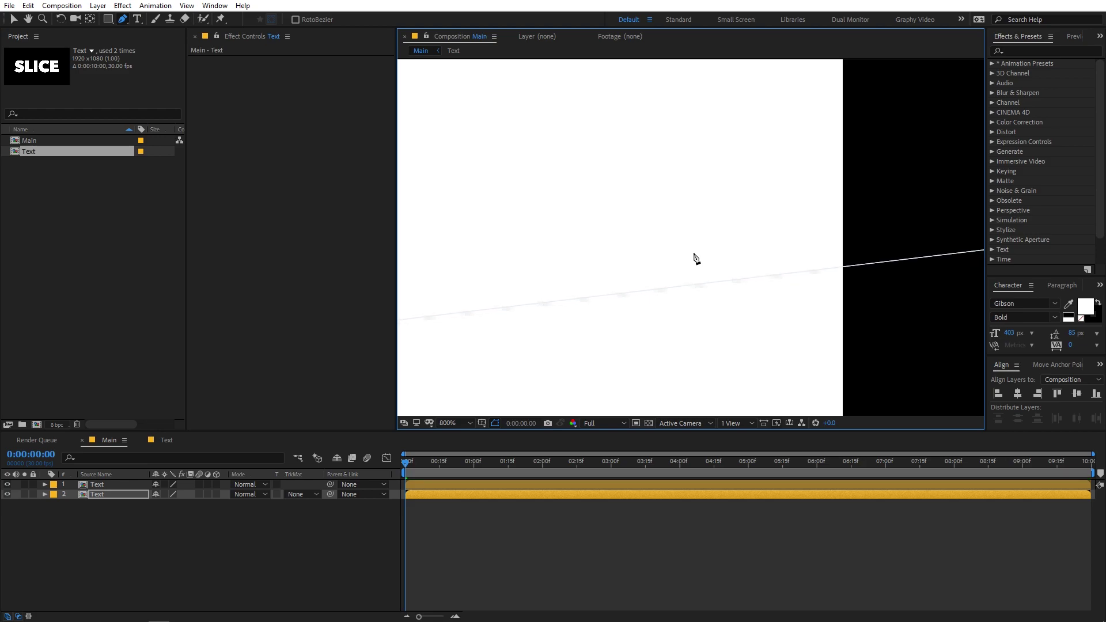
pyautogui.scroll(-8, 695, 257)
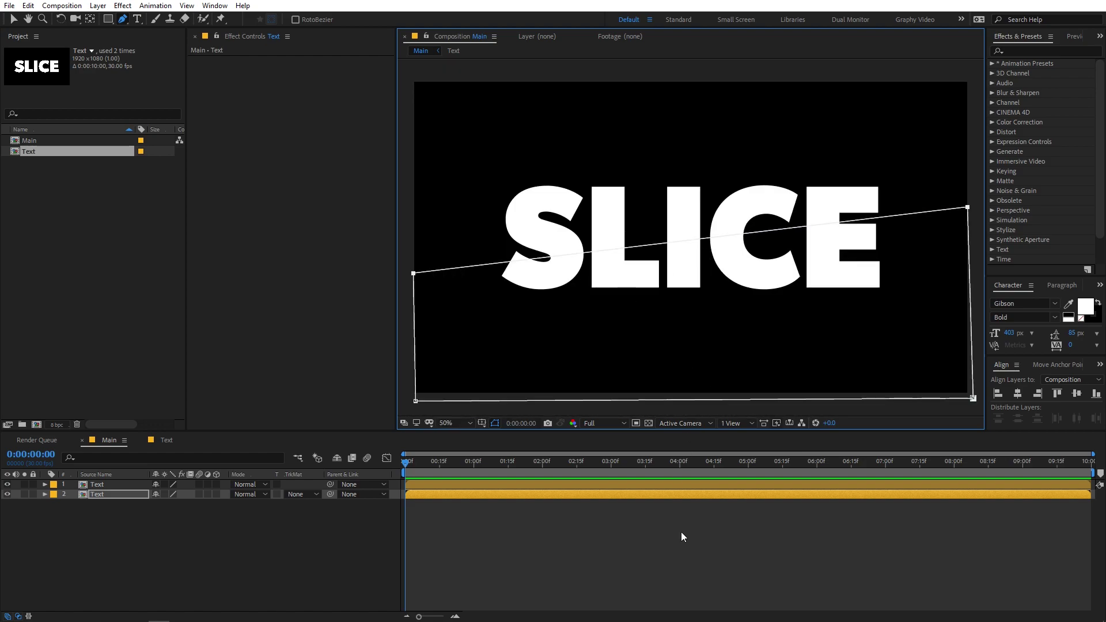
# Apply the Drop Shadow effect to the first Text layer
pyautogui.click(681, 533)
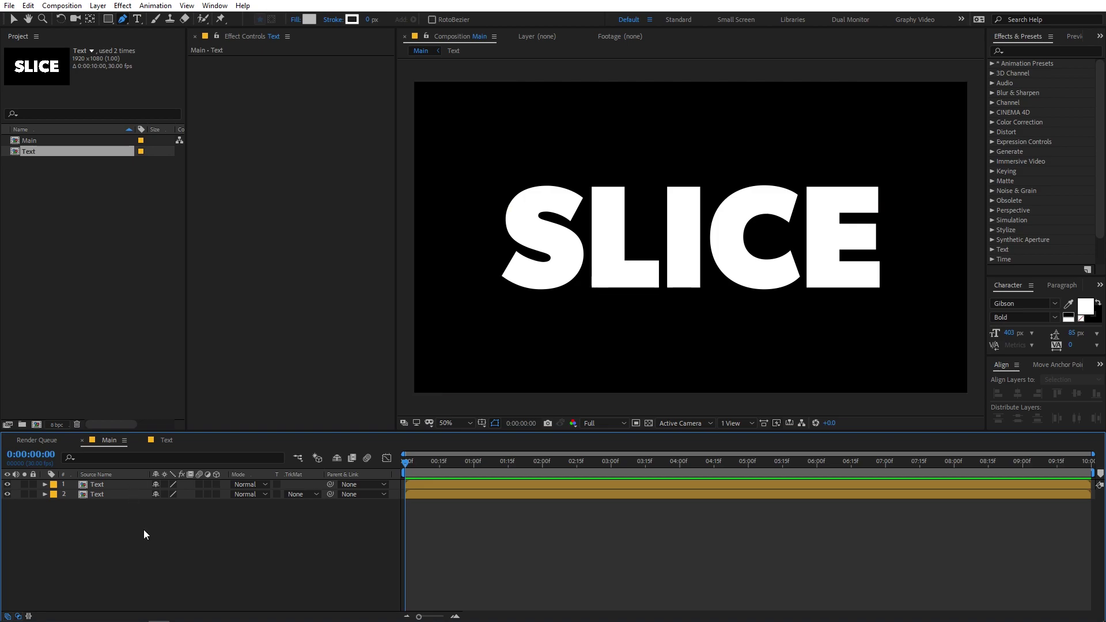
pyautogui.click(99, 486)
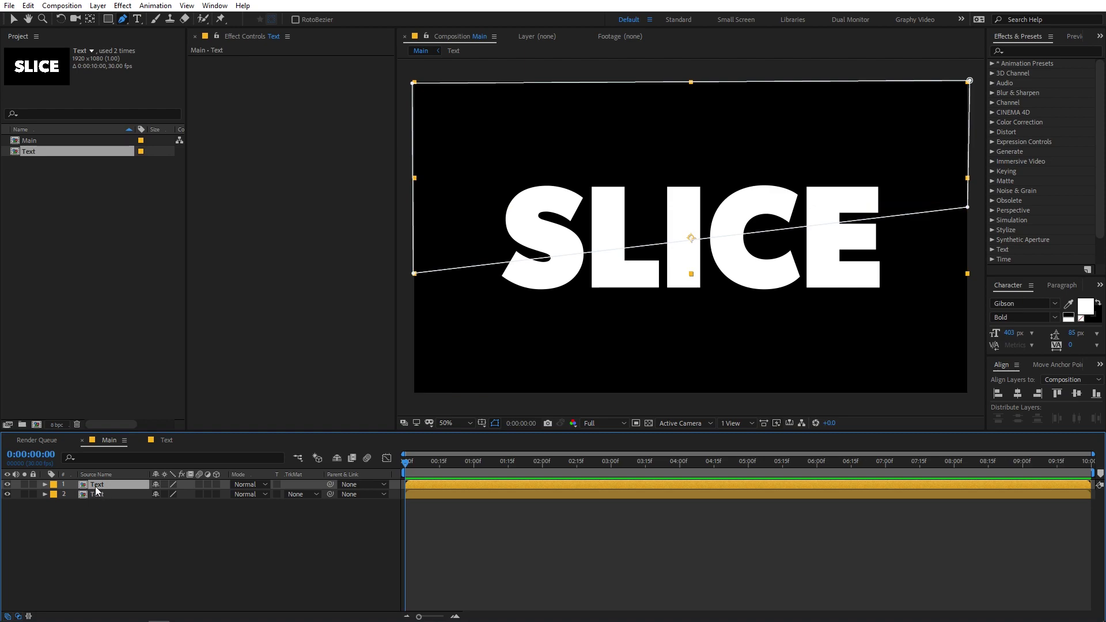
pyautogui.click(1035, 56)
pyautogui.write('drop')
pyautogui.moveTo(1039, 183); pyautogui.dragTo(106, 485)
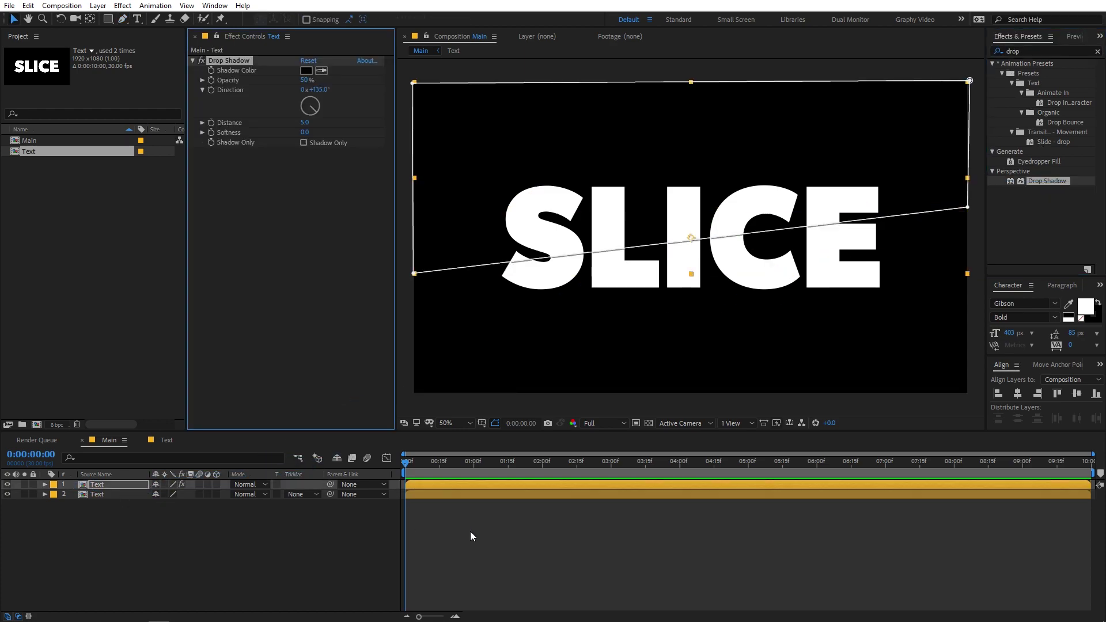
pyautogui.scroll(2, 530, 271)
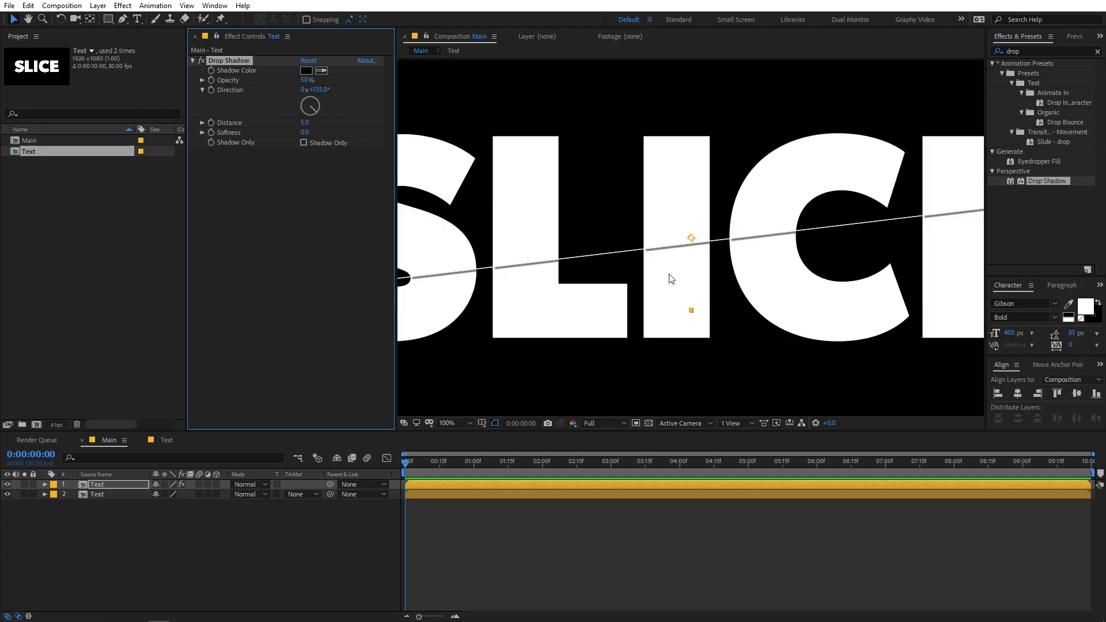
pyautogui.scroll(-2, 672, 277)
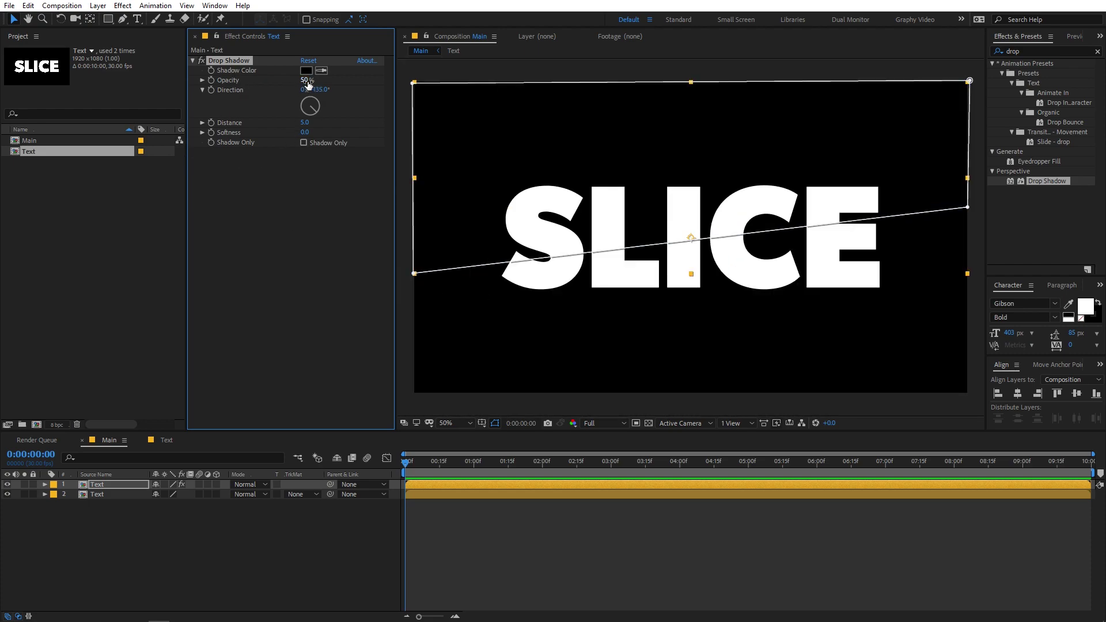
# Set the drop shadow to 100% opacity, softness 104 and distance 30
pyautogui.moveTo(313, 81); pyautogui.dragTo(393, 82)
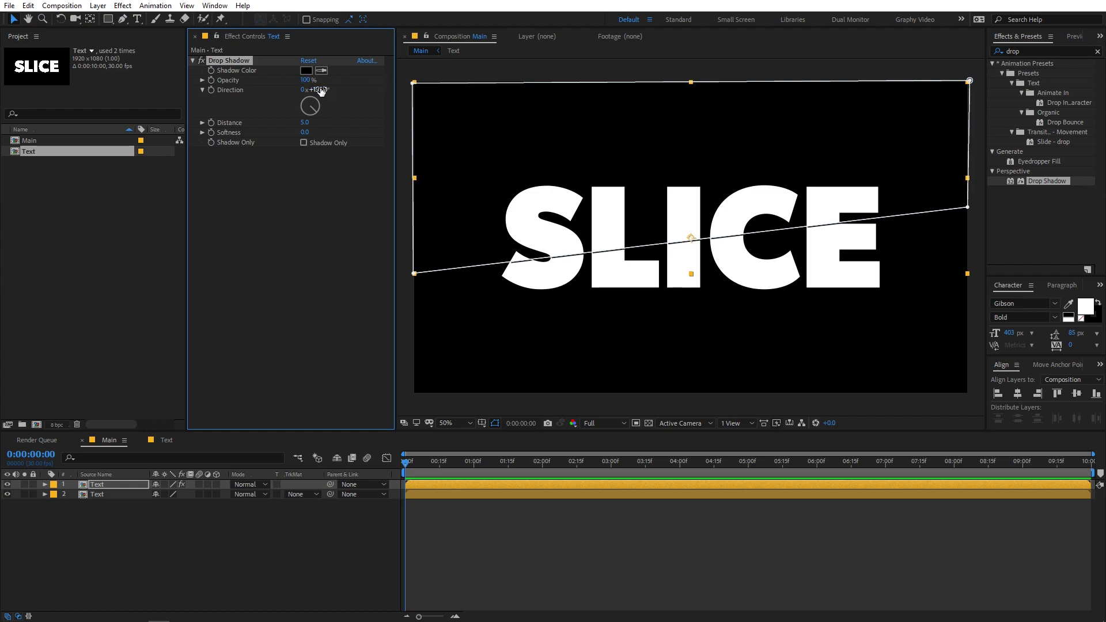
pyautogui.moveTo(304, 133); pyautogui.dragTo(373, 139)
pyautogui.press('F2')
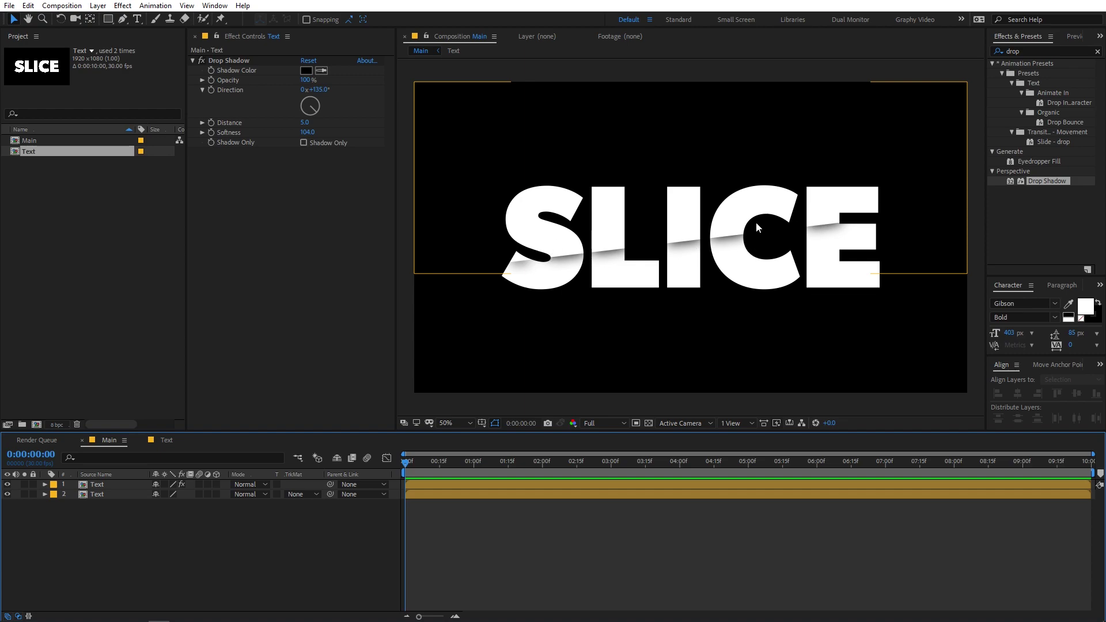
pyautogui.click(103, 485)
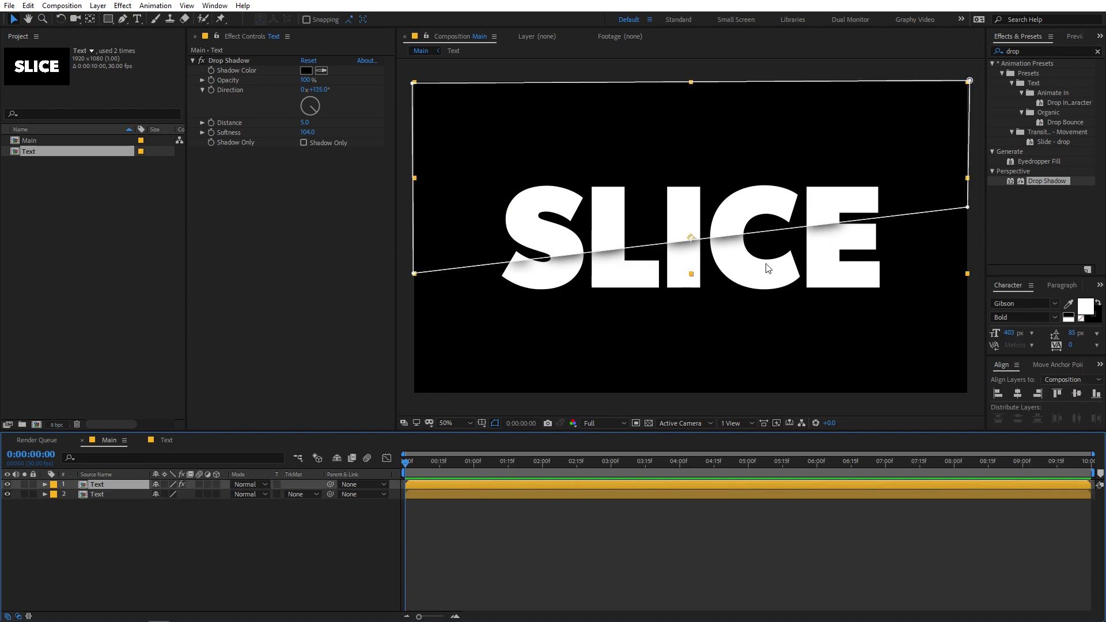
pyautogui.moveTo(311, 126); pyautogui.dragTo(327, 124)
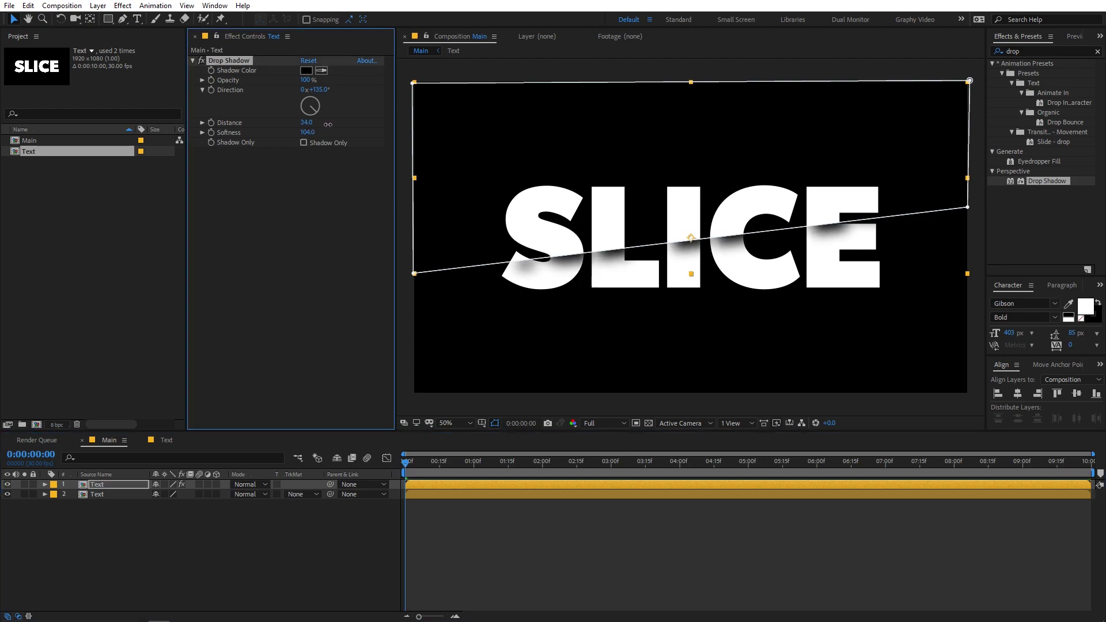
pyautogui.click(309, 123)
pyautogui.write('30')
pyautogui.press('Return')
pyautogui.click(628, 505)
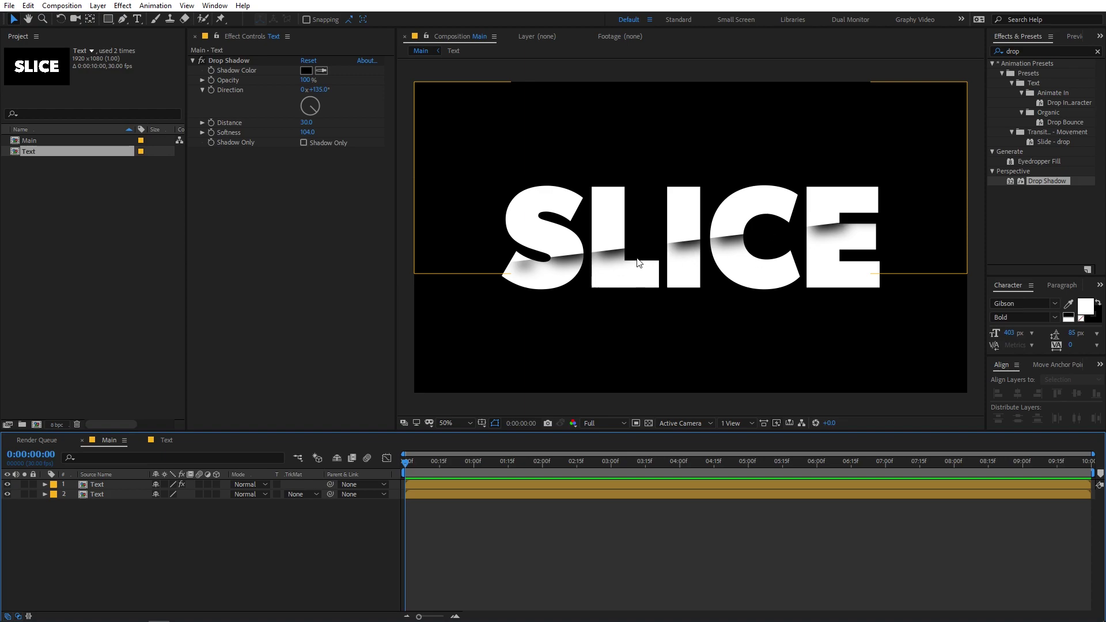
# Raise the first layer's right mask vertex slightly to tilt the cut
pyautogui.click(112, 484)
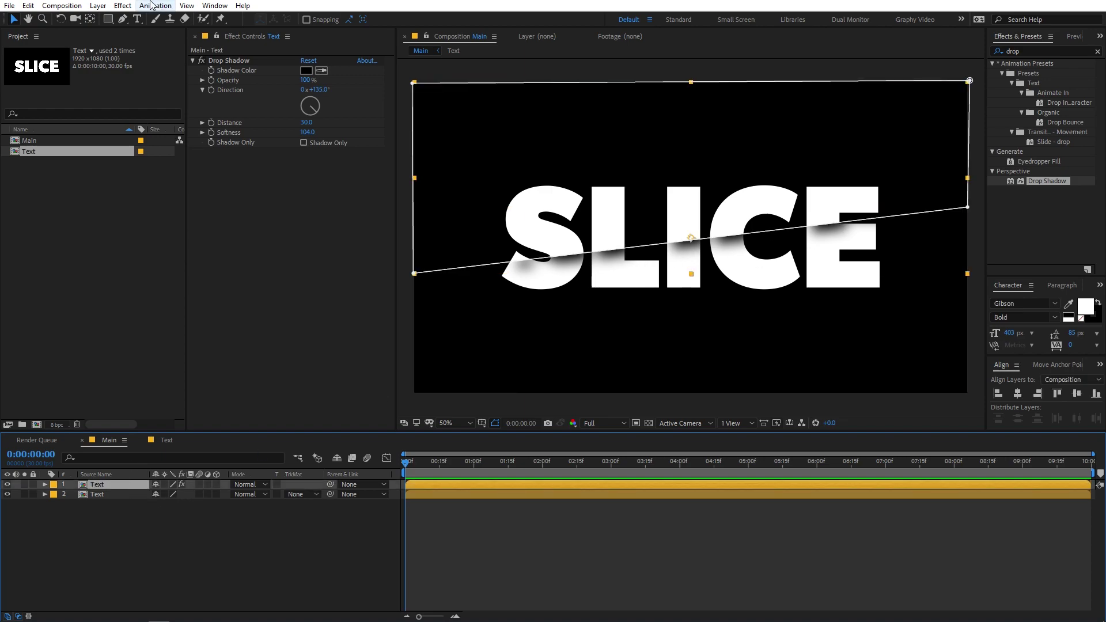
pyautogui.click(123, 20)
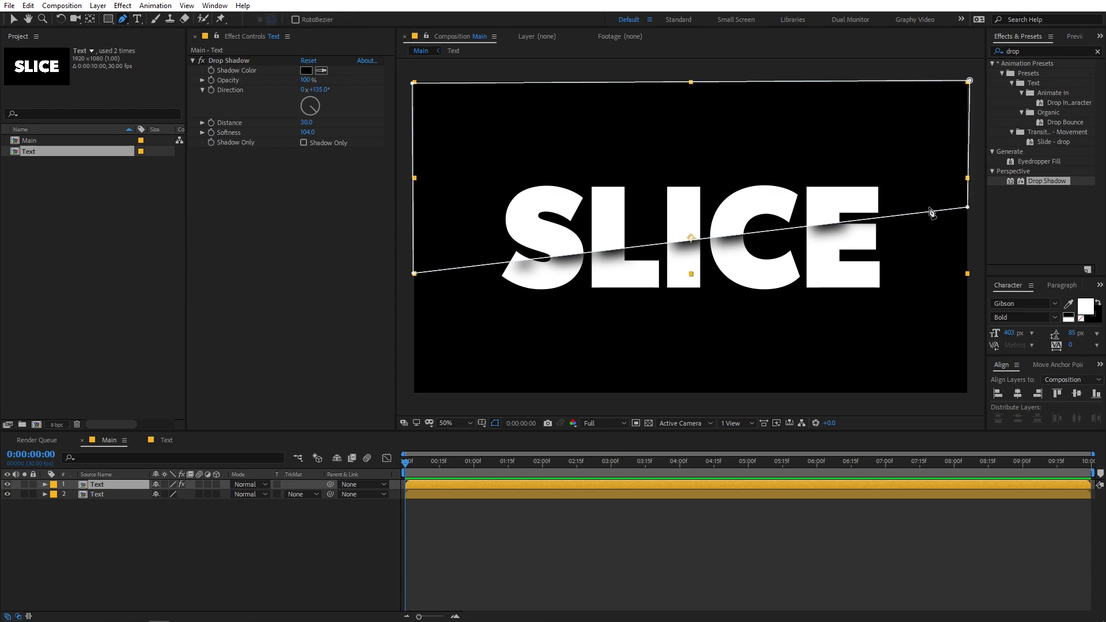
pyautogui.click(968, 208)
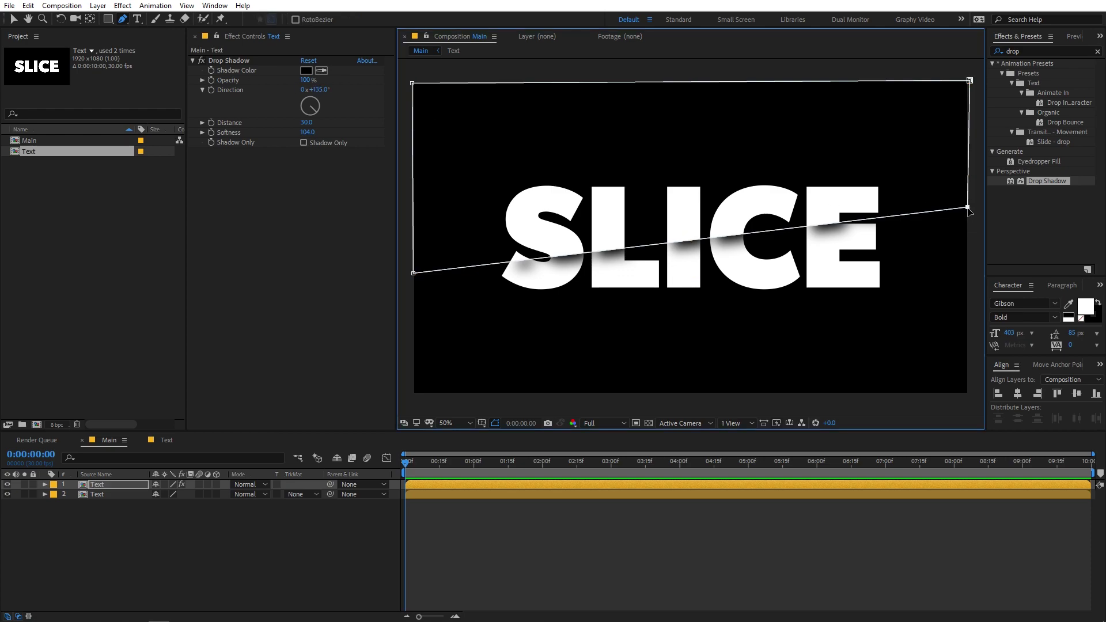
pyautogui.moveTo(968, 208); pyautogui.dragTo(968, 201)
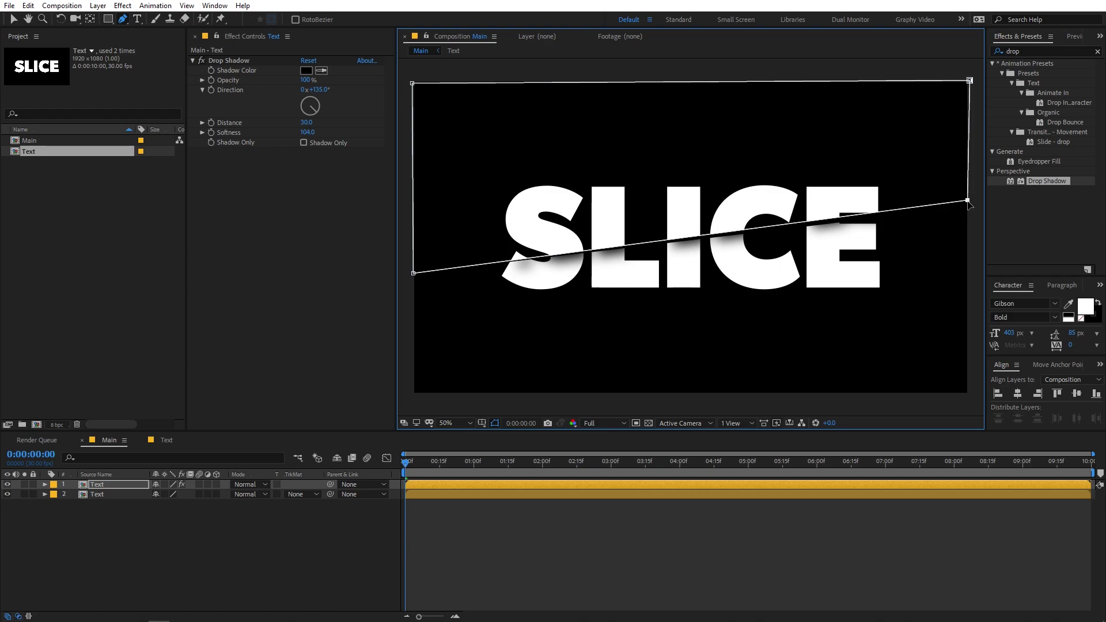
pyautogui.click(759, 504)
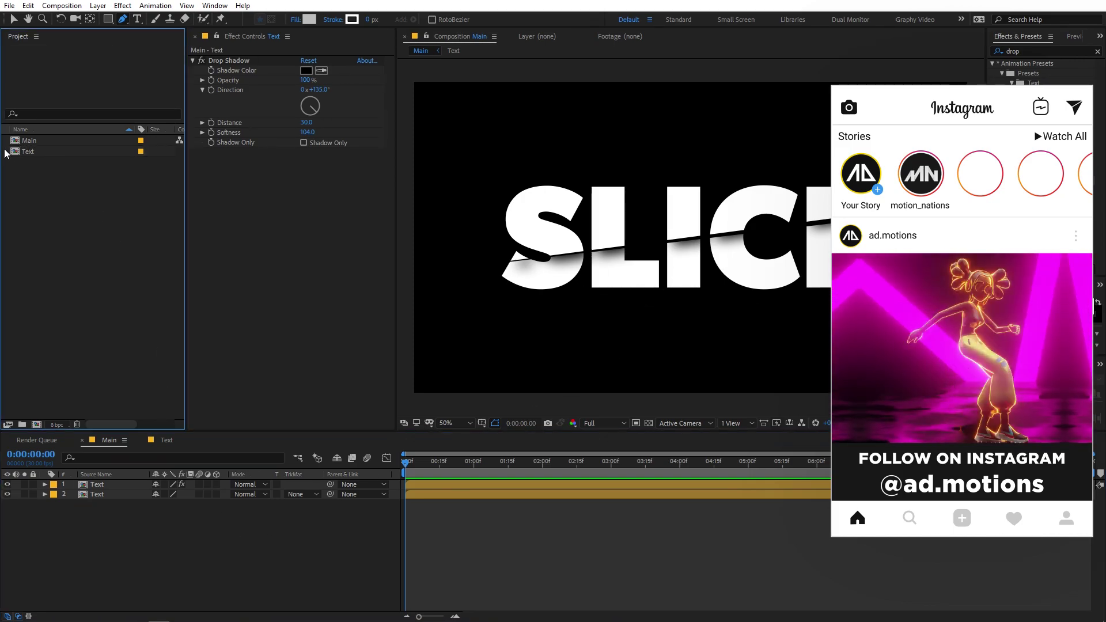
# Add another Text comp to Main as an unmasked top layer and select it
pyautogui.click(29, 153)
pyautogui.moveTo(29, 155); pyautogui.dragTo(97, 485)
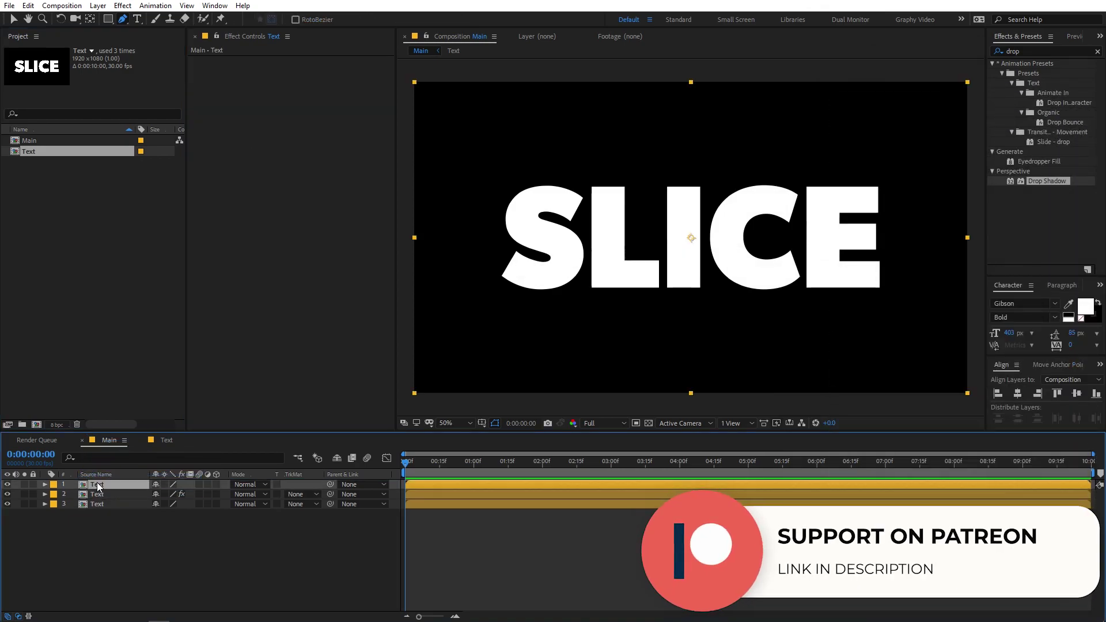
pyautogui.click(125, 553)
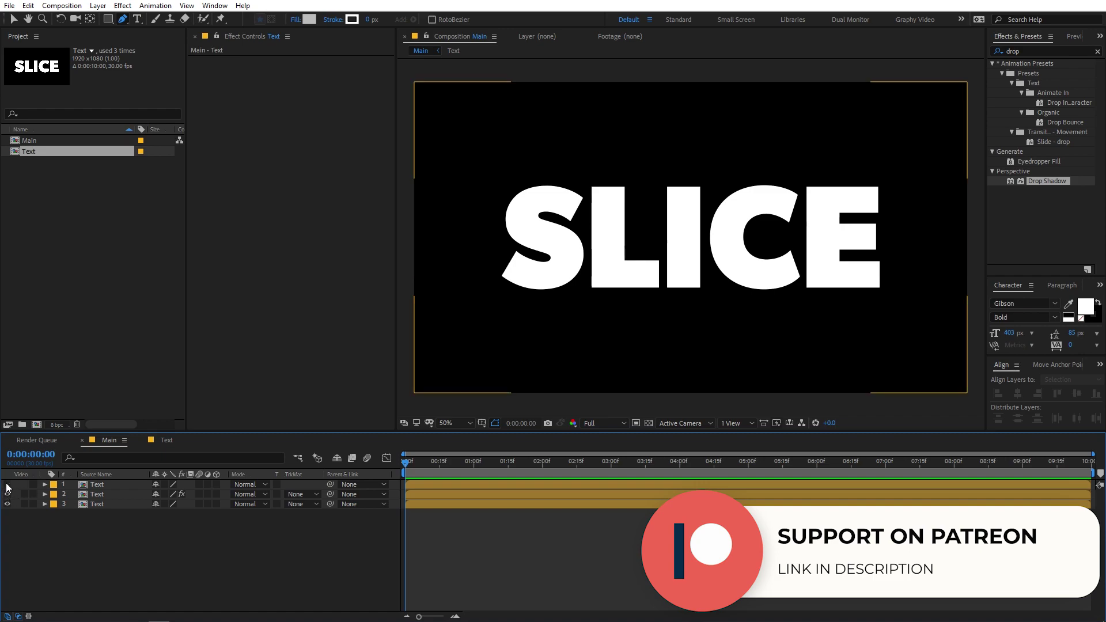
pyautogui.click(97, 487)
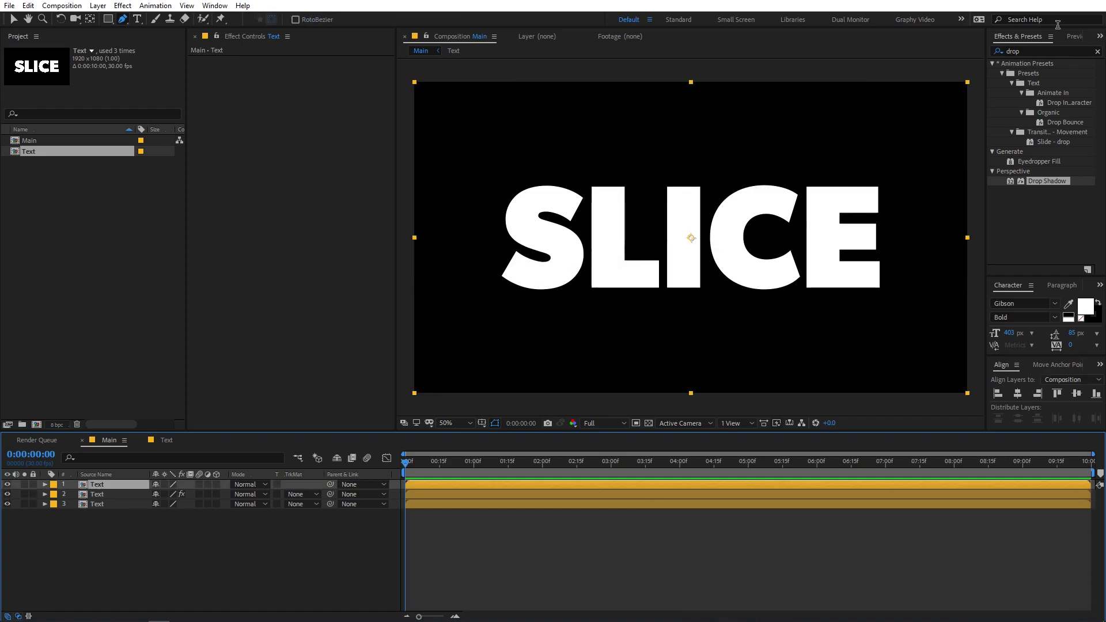
# Apply the Linear Wipe effect to the top Text layer and test its Transition Completion
pyautogui.hotkey('ctrl', '5')
pyautogui.write('linear')
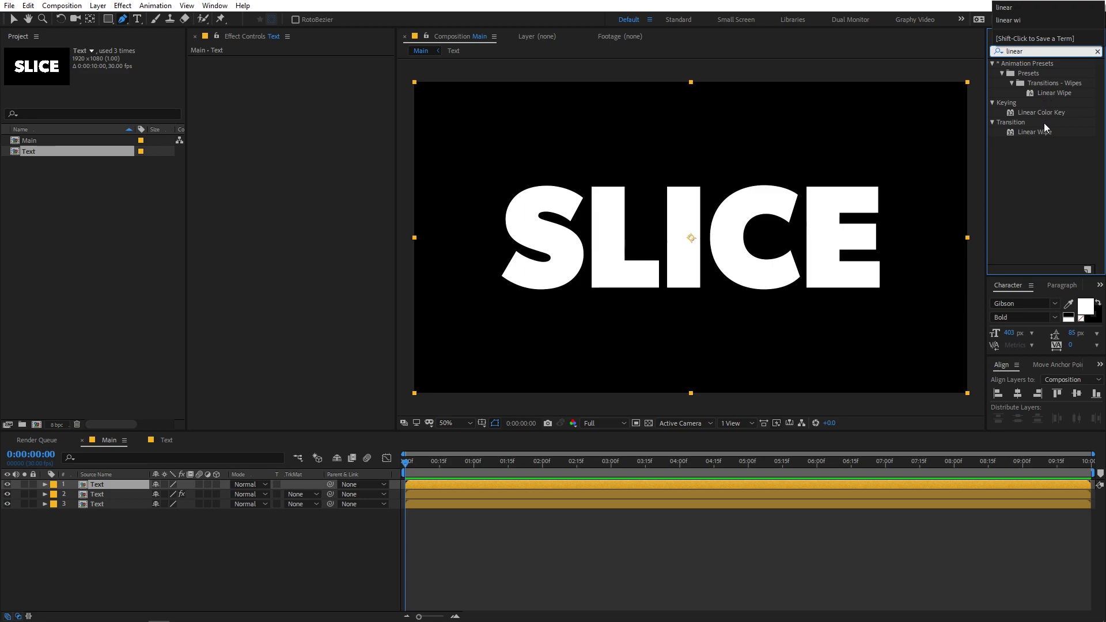
pyautogui.moveTo(1036, 132); pyautogui.dragTo(129, 488)
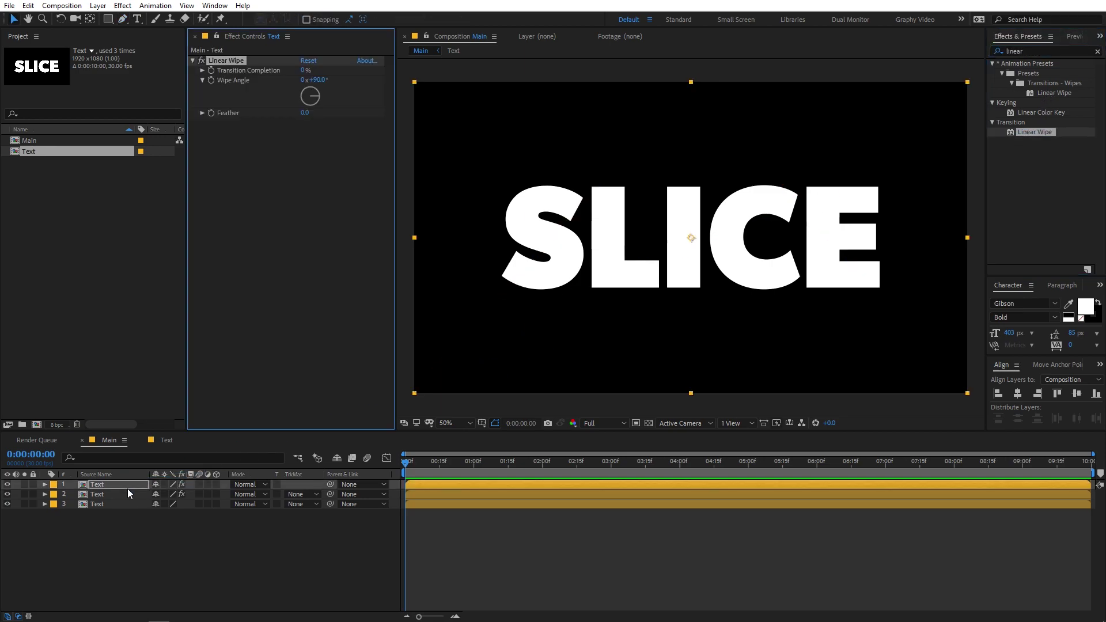
pyautogui.moveTo(305, 71); pyautogui.dragTo(320, 95)
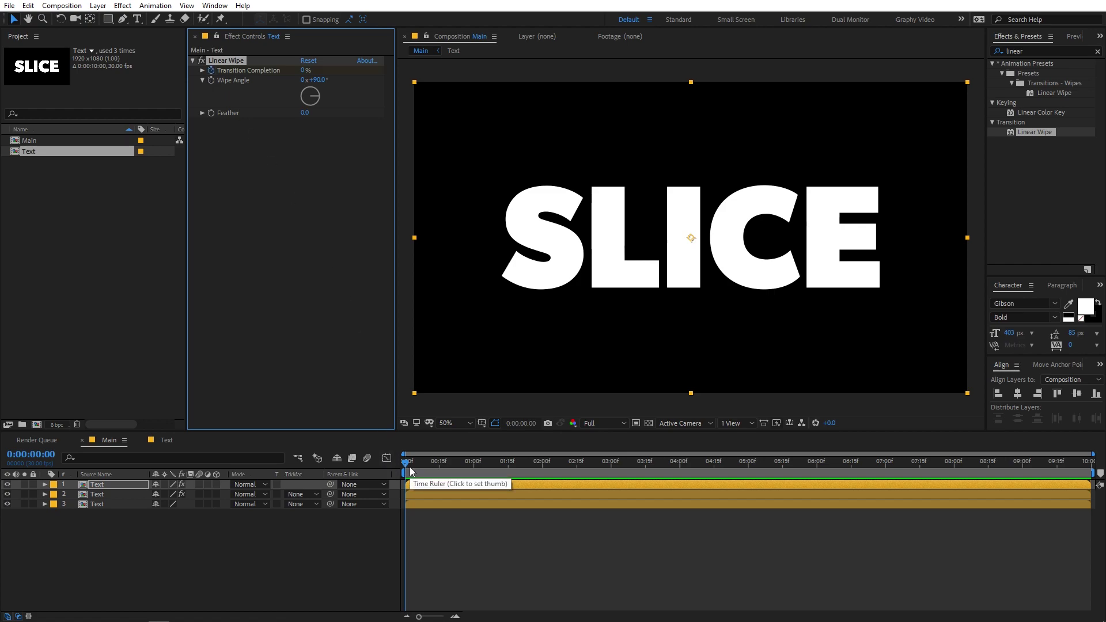
# Keyframe Transition Completion from 0% to 100% at 0:00:01:19, preview, and show its speed graph
pyautogui.click(414, 484)
pyautogui.press('u')
pyautogui.moveTo(412, 462); pyautogui.dragTo(516, 468)
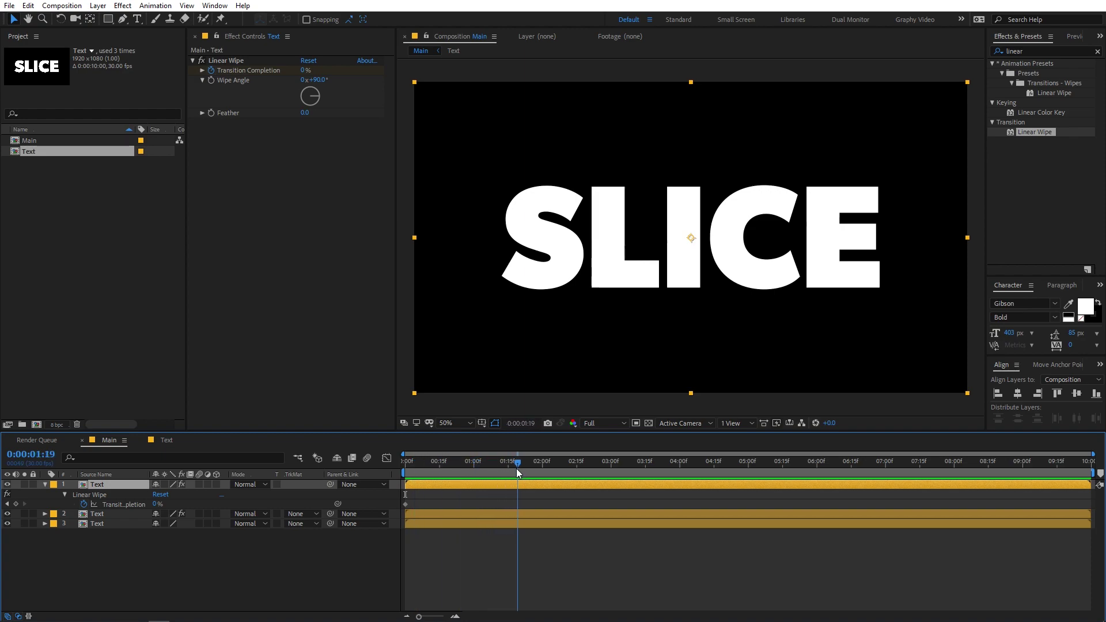
pyautogui.moveTo(309, 74); pyautogui.dragTo(492, 75)
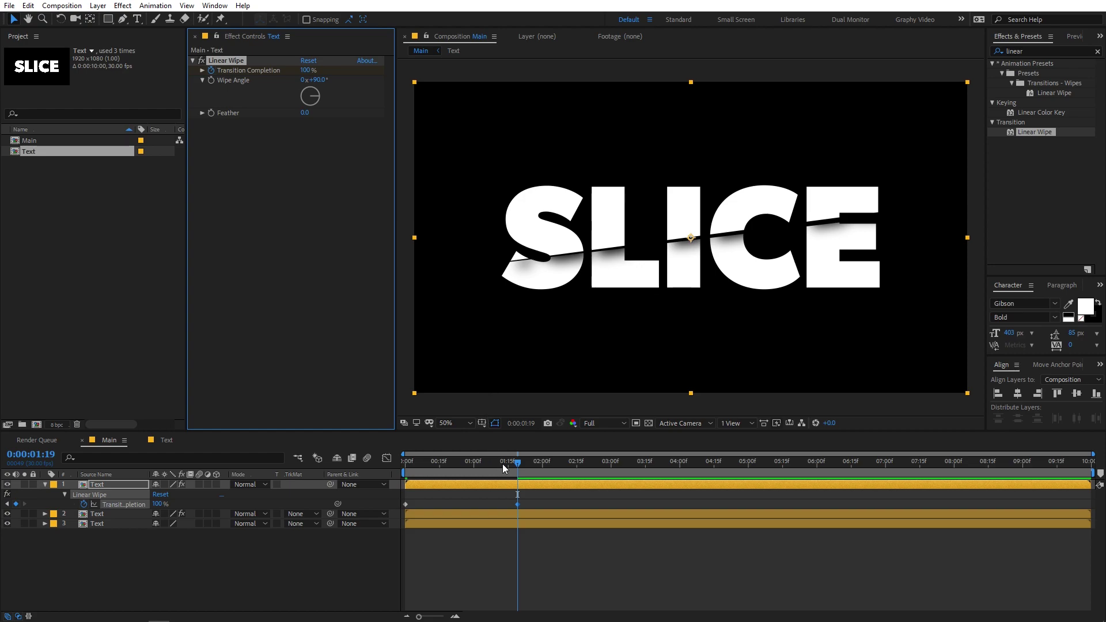
pyautogui.moveTo(502, 464); pyautogui.dragTo(348, 483)
pyautogui.press('space')
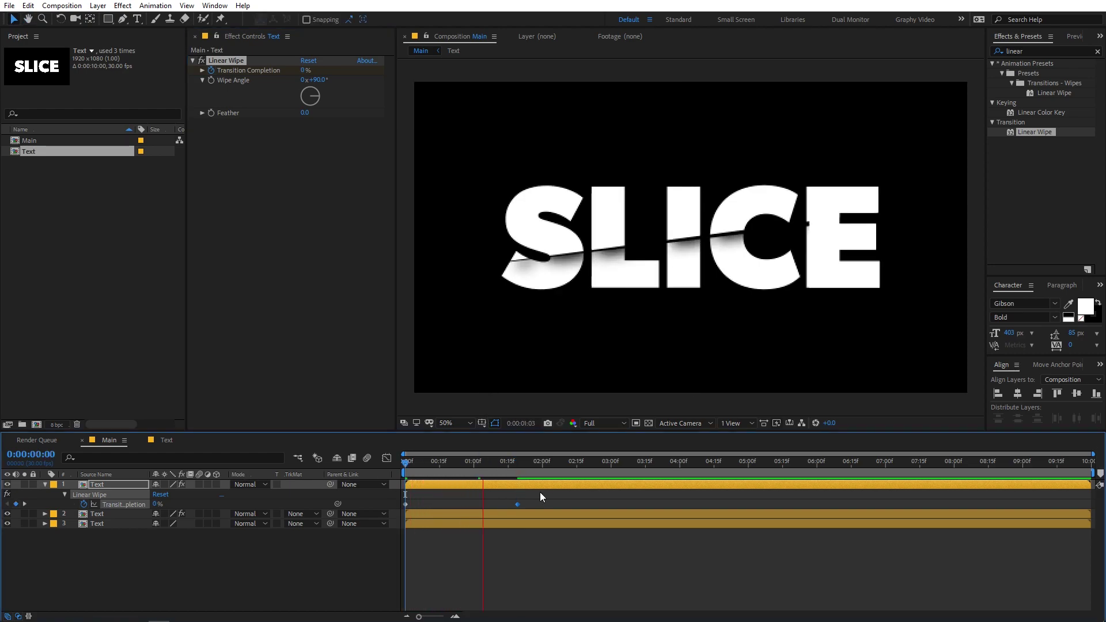
pyautogui.press('space')
pyautogui.click(340, 501)
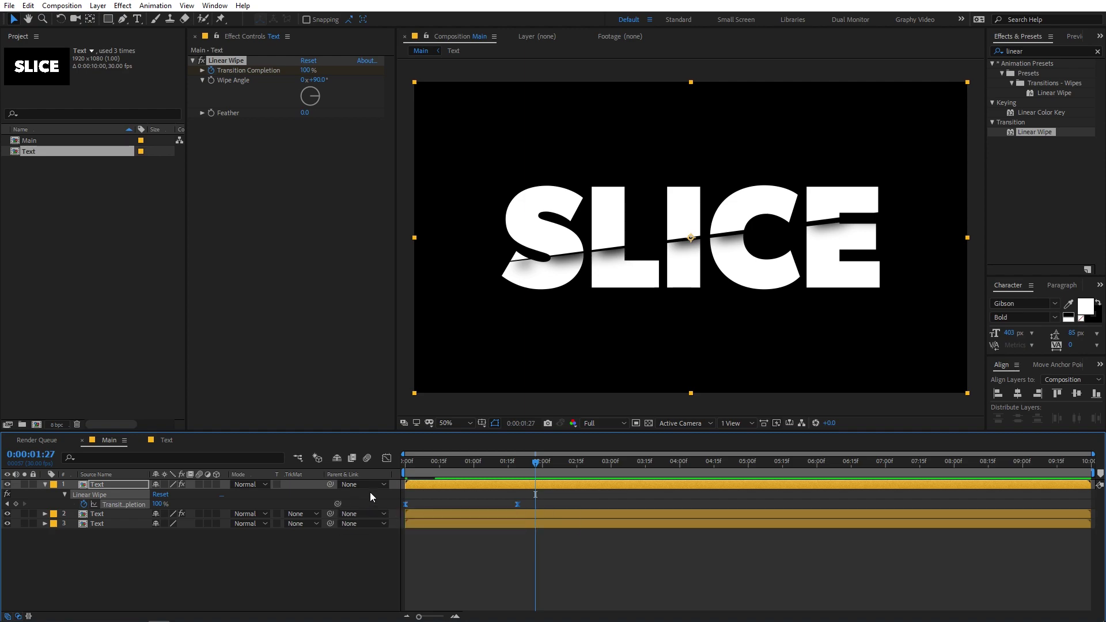
pyautogui.click(386, 458)
# Ease both wipe keyframes in the speed graph for a fast start and slow finish
pyautogui.moveTo(632, 553); pyautogui.dragTo(465, 586)
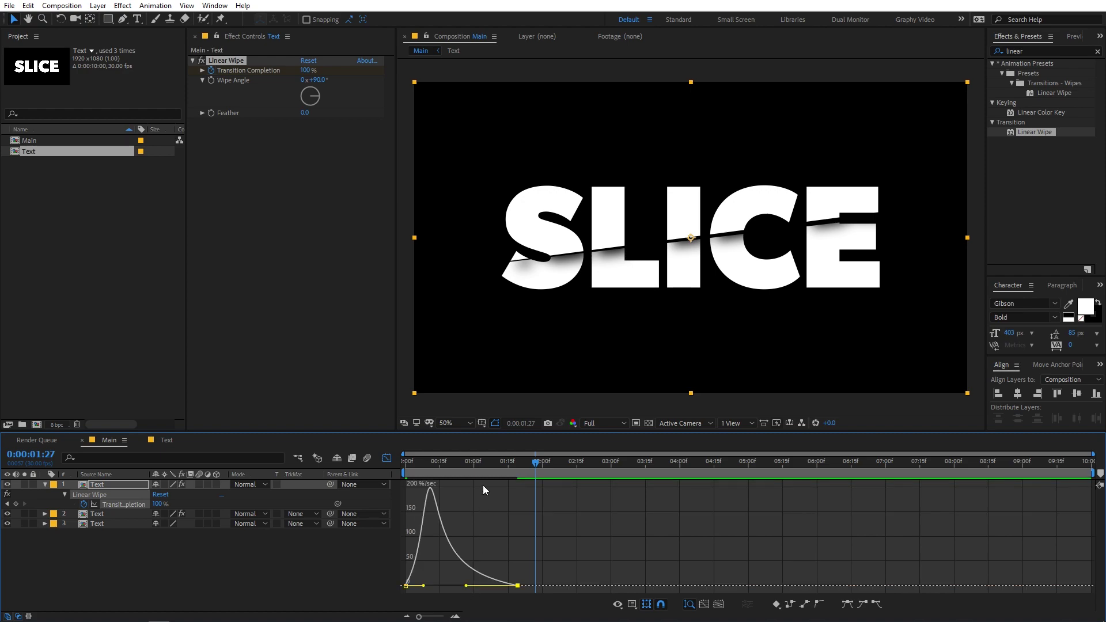
pyautogui.press('Home')
pyautogui.press('space')
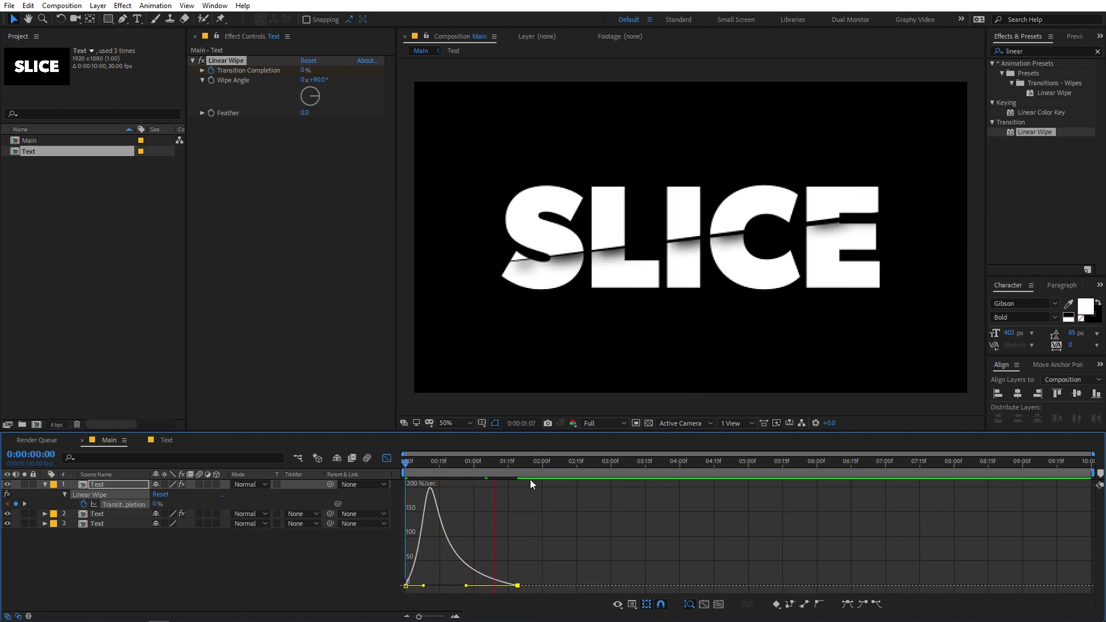
pyautogui.hotkey('shift', 'F3')
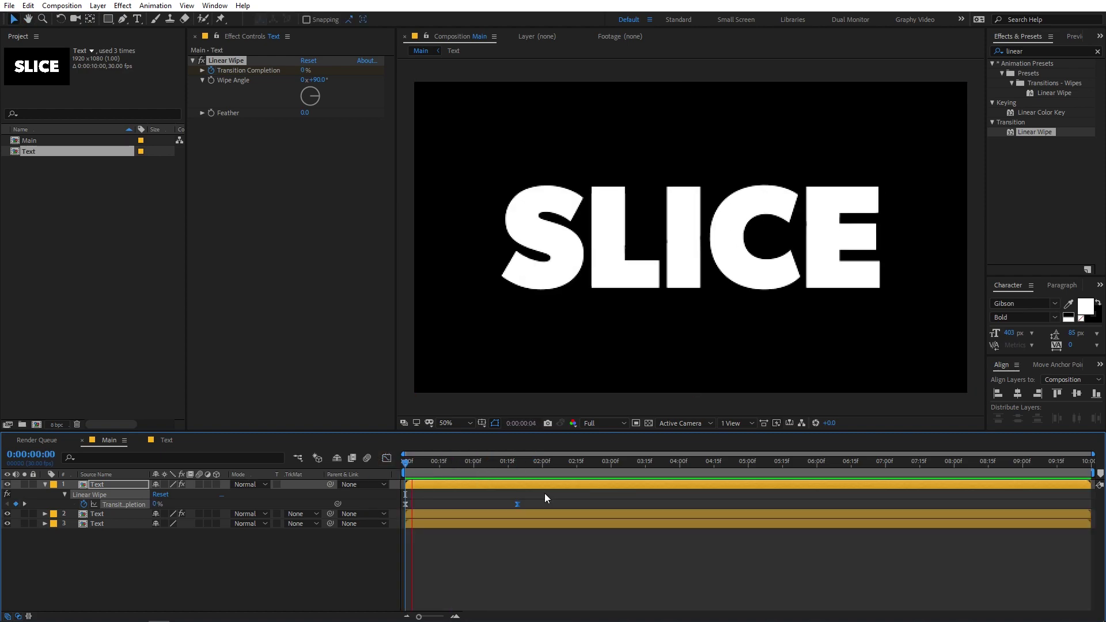
pyautogui.moveTo(495, 462); pyautogui.dragTo(442, 483)
# Set the Linear Wipe Feather to 24 and preview the softened edge
pyautogui.moveTo(304, 112); pyautogui.dragTo(316, 114)
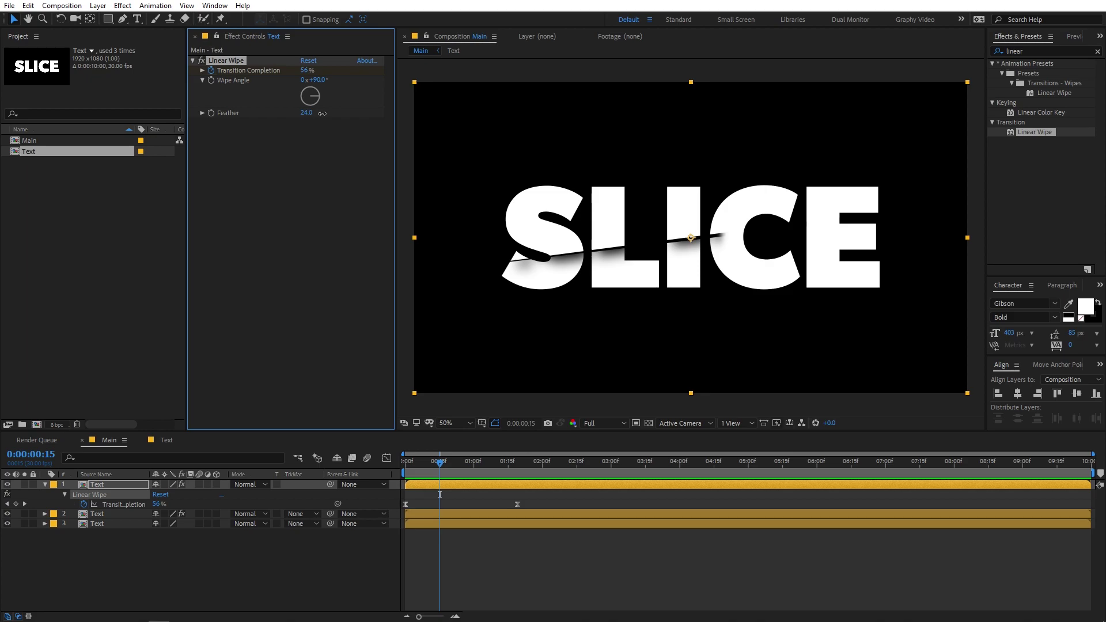
pyautogui.click(260, 493)
pyautogui.press('Home')
pyautogui.press('space')
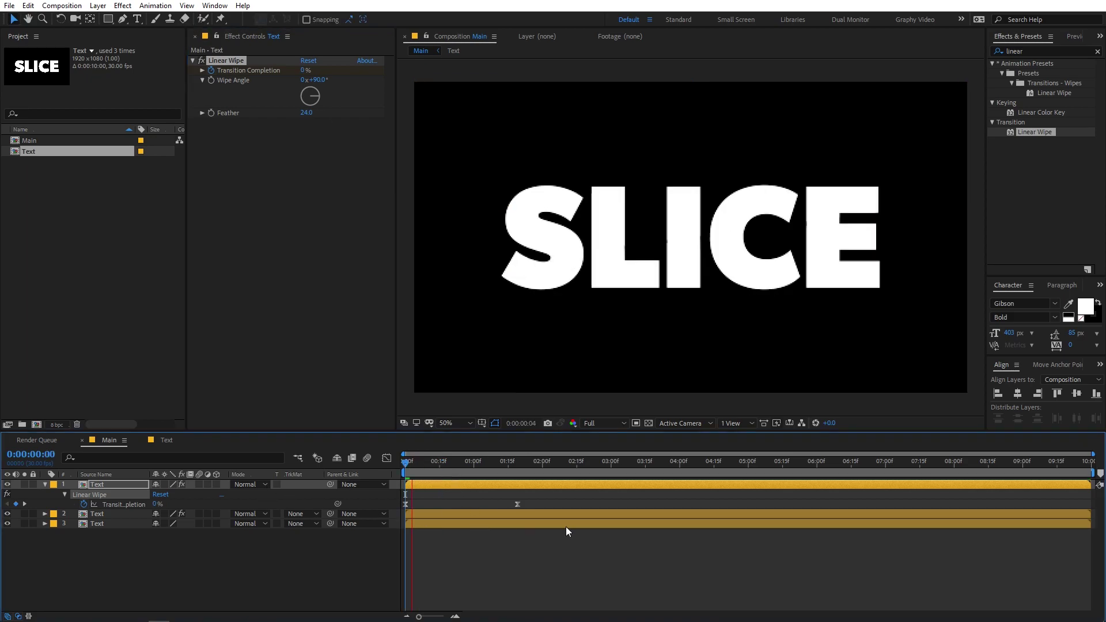
# Drag the 100% end keyframe slightly earlier to speed up the slice, then preview
pyautogui.moveTo(517, 504)
pyautogui.mouseDown()
pyautogui.moveTo(510, 494)
pyautogui.moveTo(499, 504)
pyautogui.mouseUp()
pyautogui.press('space')
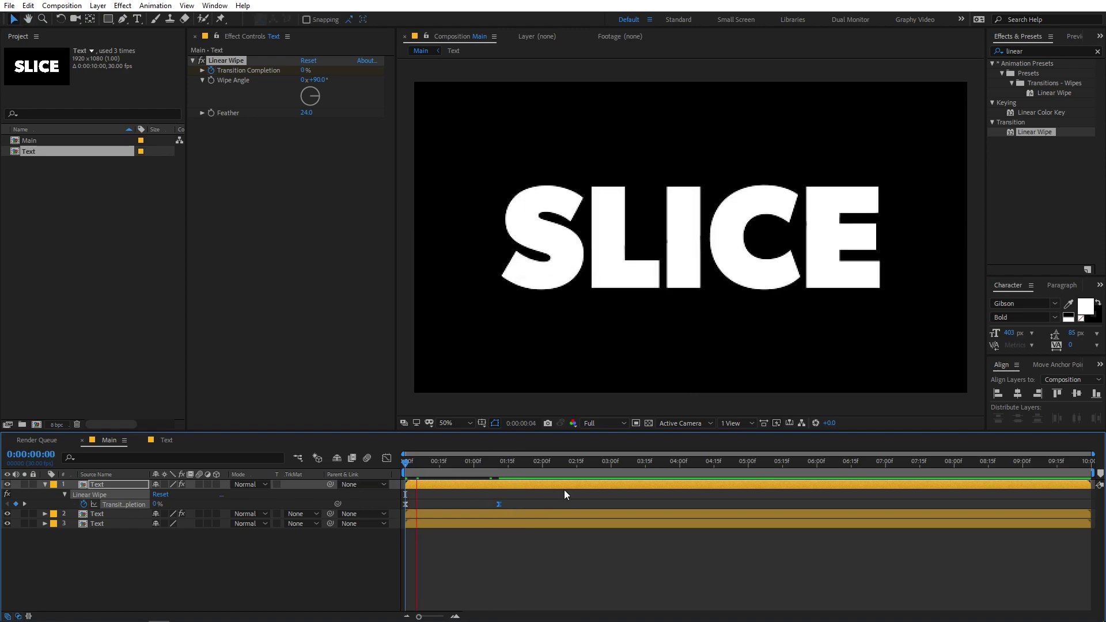
pyautogui.press('space')
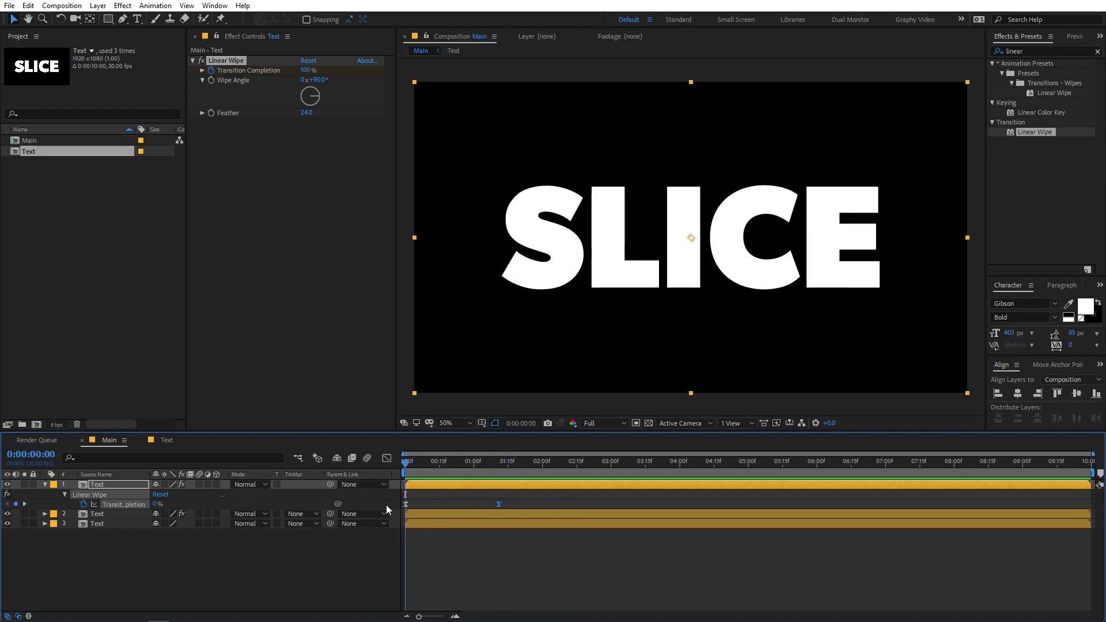
pyautogui.moveTo(570, 465); pyautogui.dragTo(319, 485)
# Inspect the completed slice at 0:00:01:23 over the transparency grid, zooming 100% then 50%
pyautogui.moveTo(473, 470); pyautogui.dragTo(527, 468)
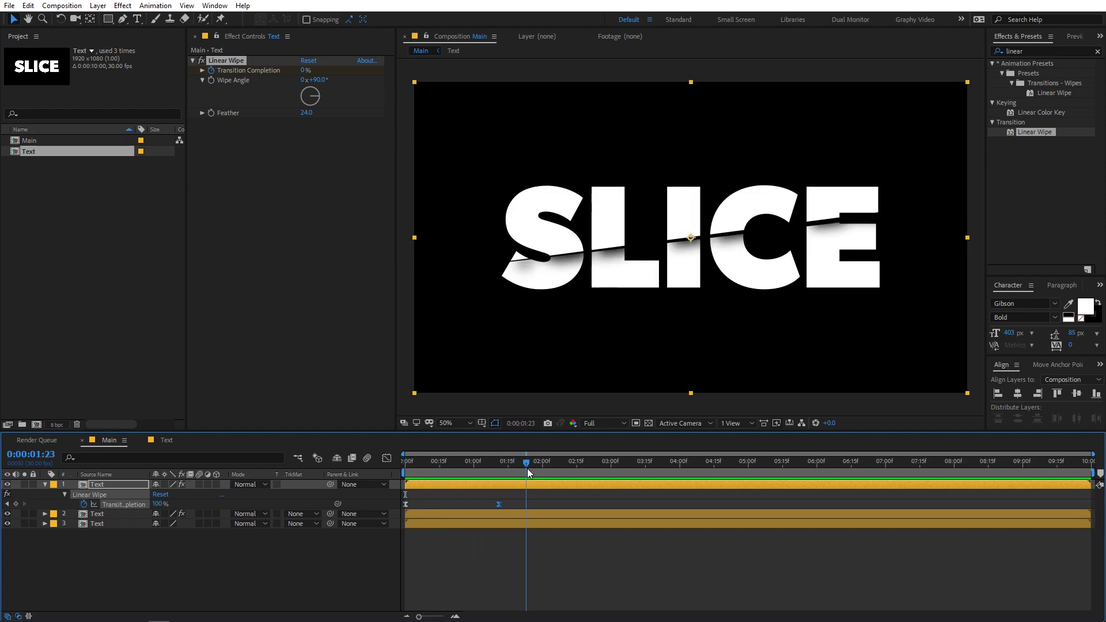
pyautogui.click(648, 423)
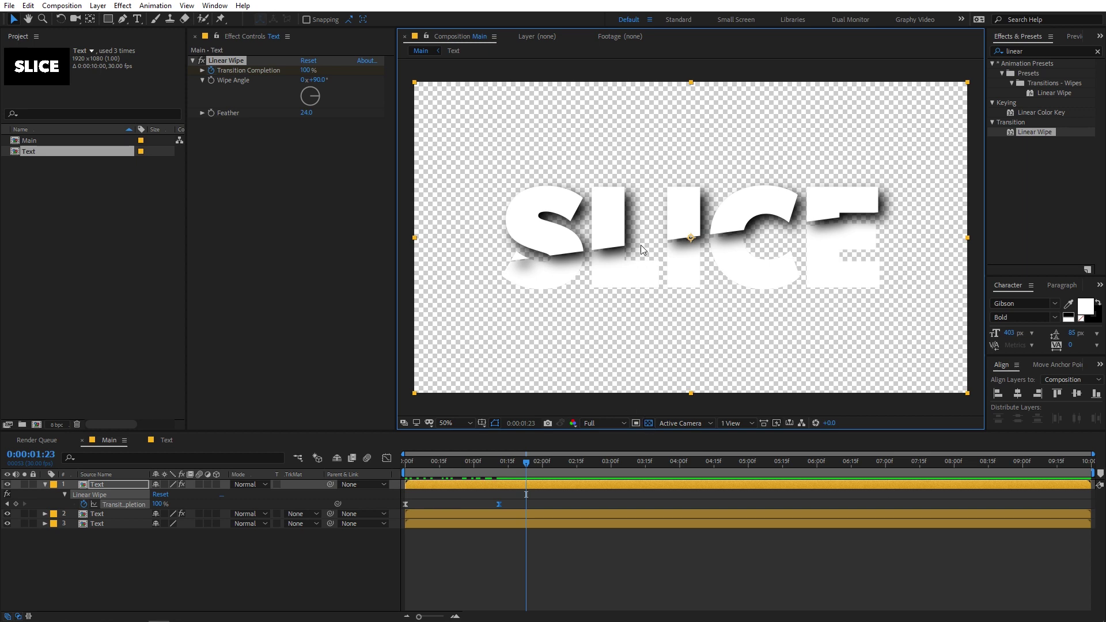
pyautogui.press('.')
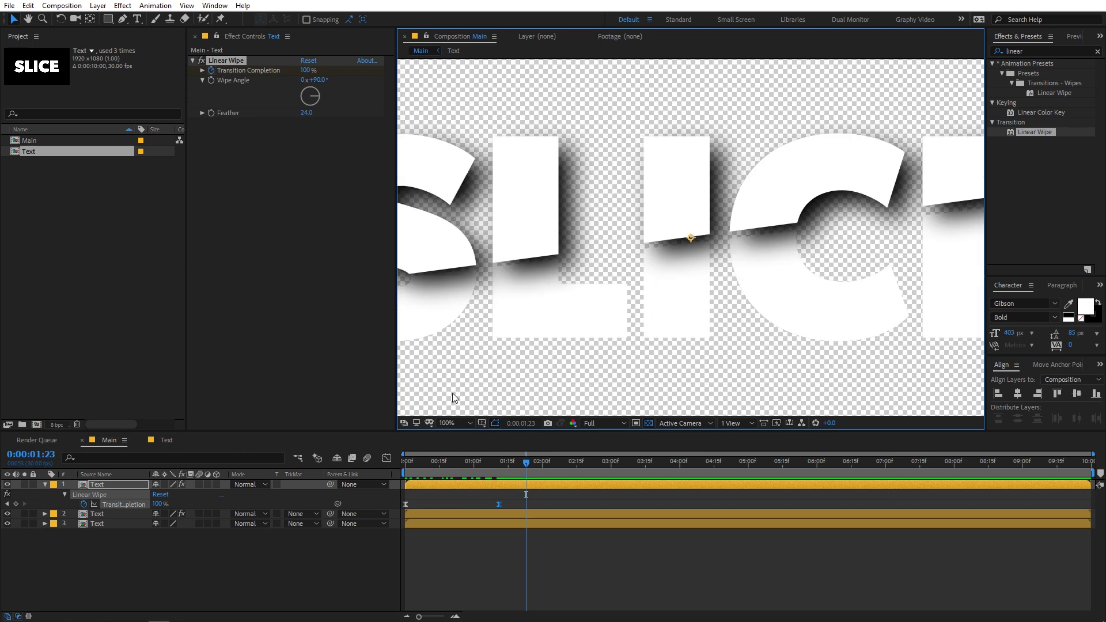
pyautogui.press(',')
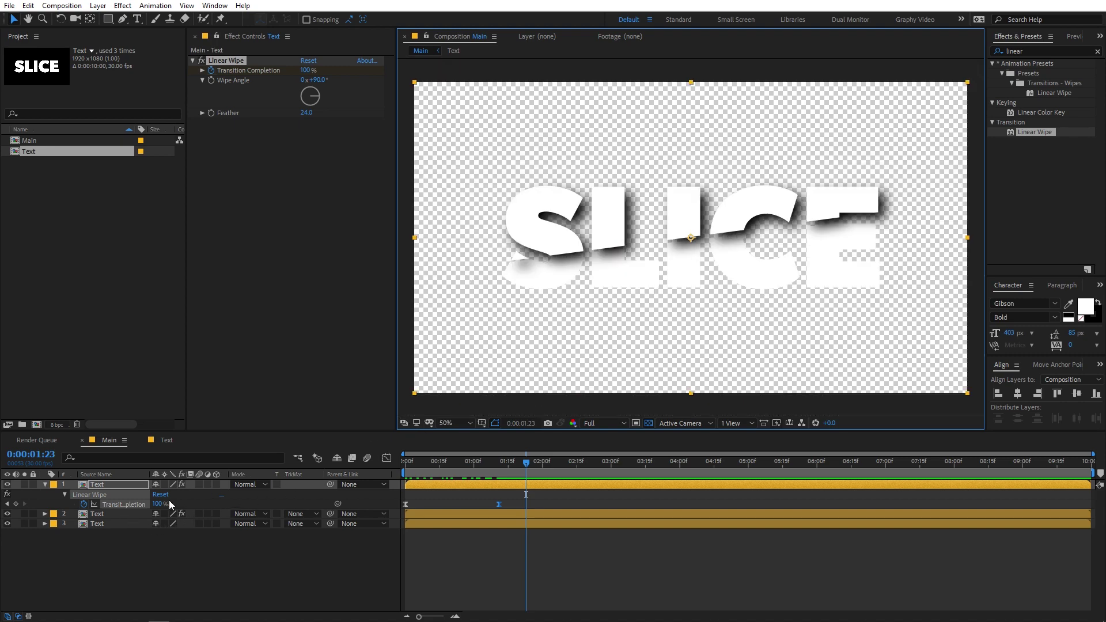
pyautogui.click(105, 524)
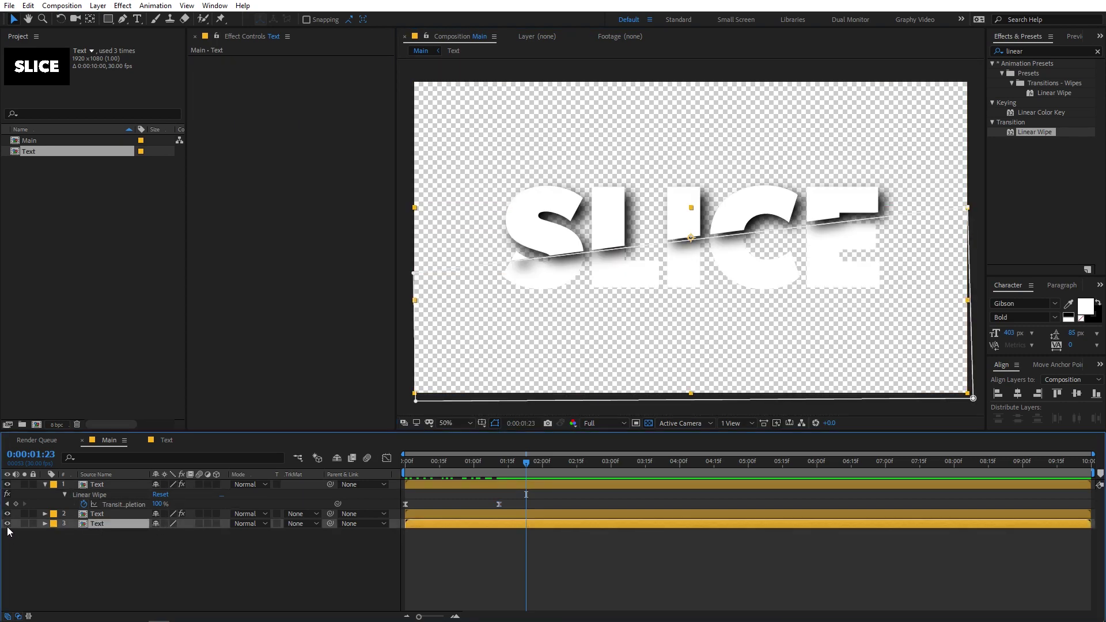
# Select all three Text layers and pre-compose them into a new composition named Text Slice
pyautogui.click(450, 553)
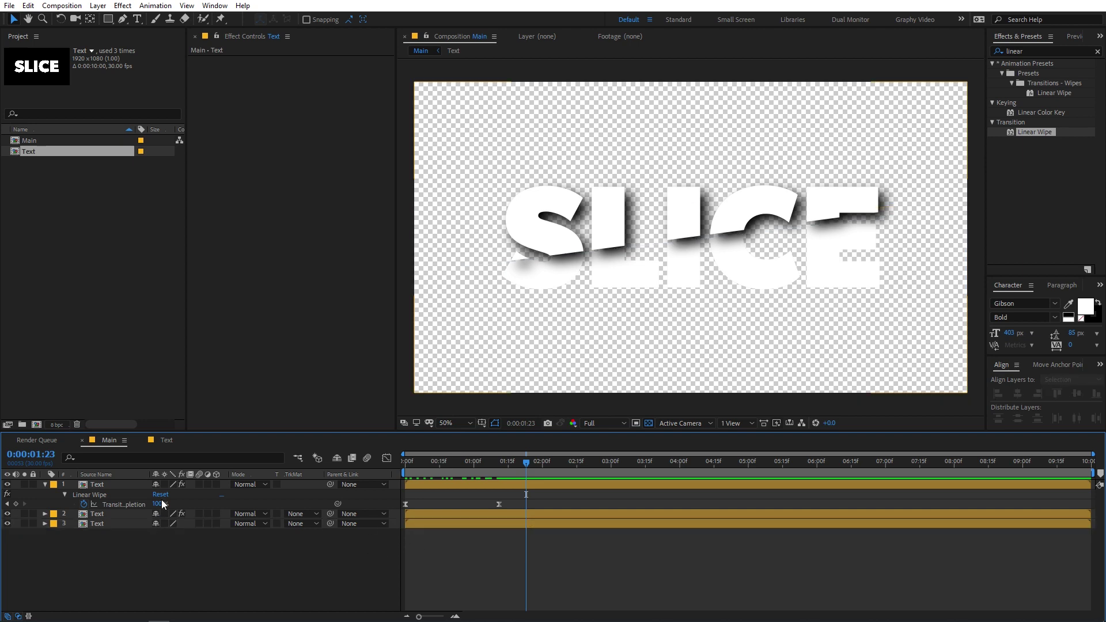
pyautogui.click(45, 483)
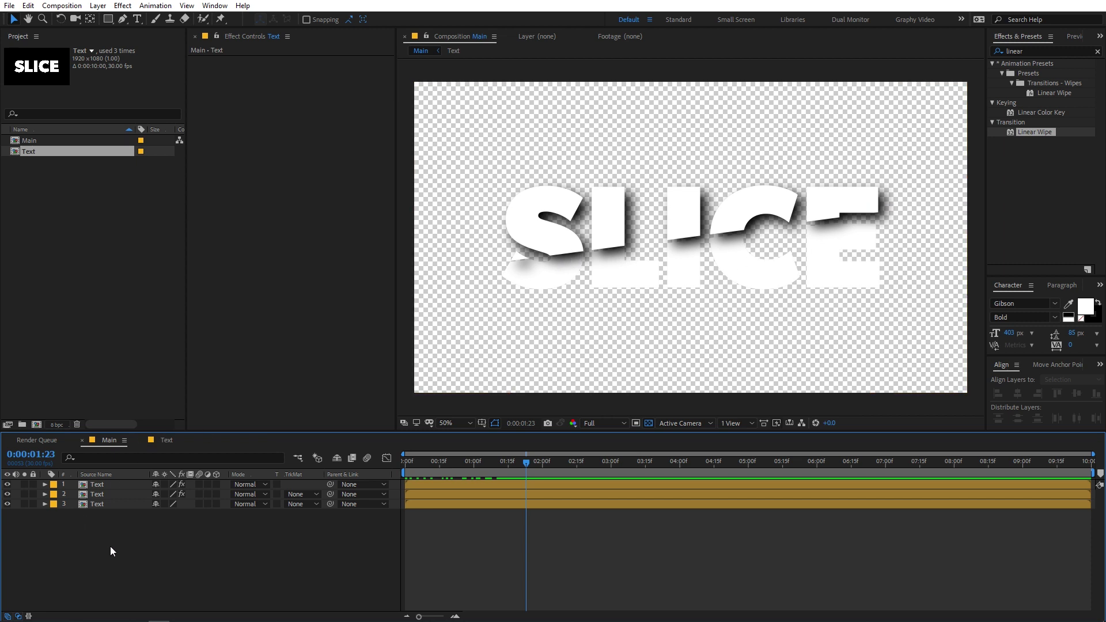
pyautogui.moveTo(123, 527); pyautogui.dragTo(84, 486)
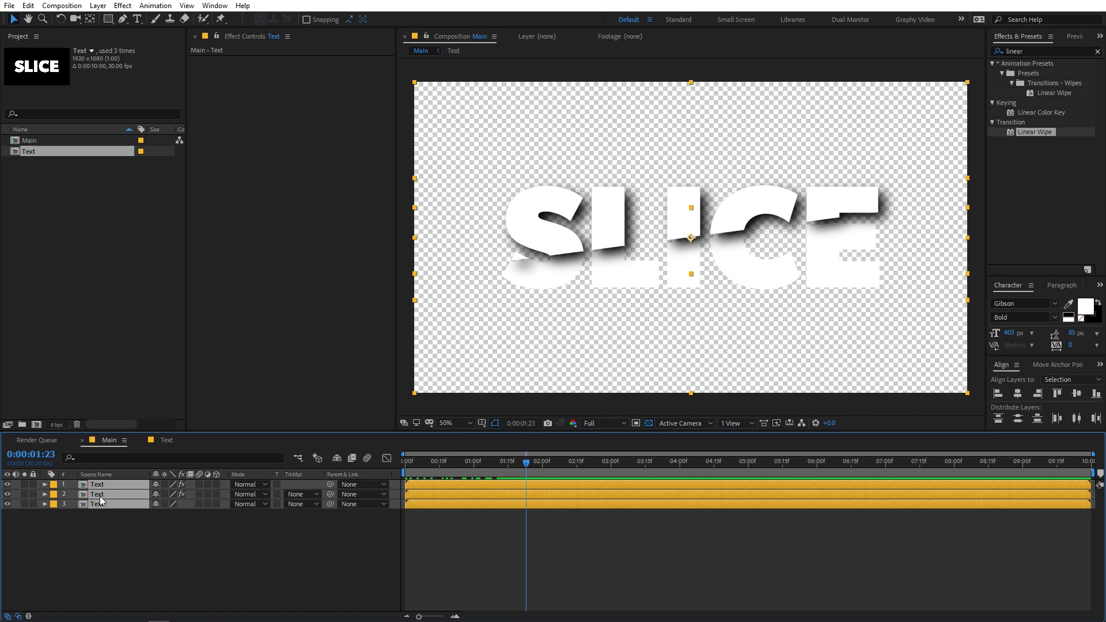
pyautogui.rightClick(100, 500)
pyautogui.click(143, 448)
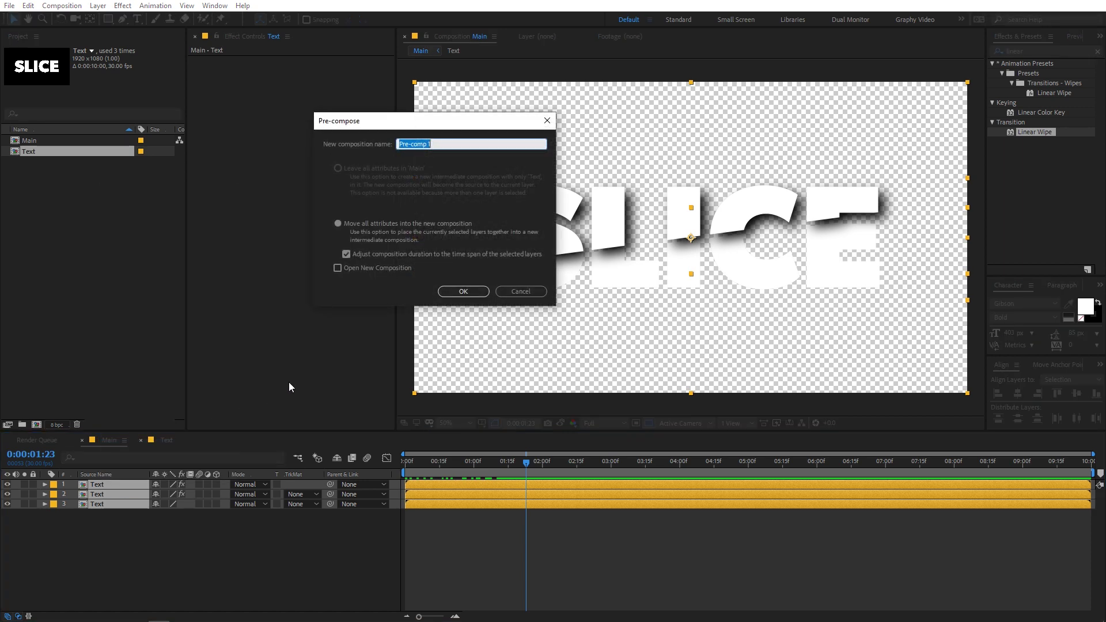
pyautogui.write('Text')
pyautogui.click(478, 290)
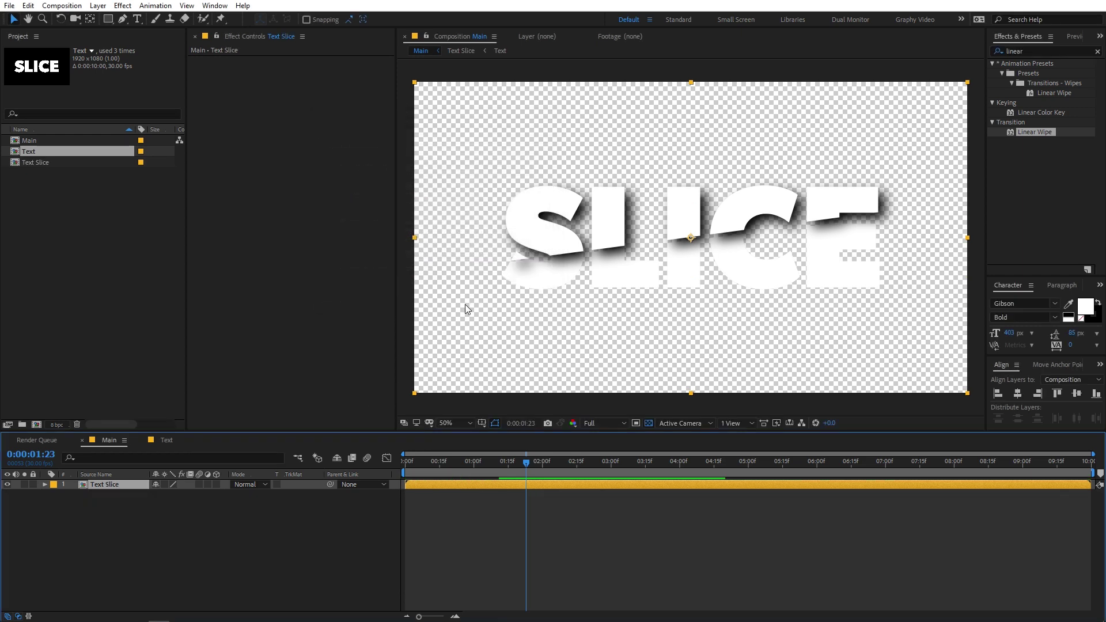
pyautogui.click(94, 260)
# Add the Text composition to Main as a new layer stacked above Text Slice
pyautogui.moveTo(24, 156); pyautogui.dragTo(71, 488)
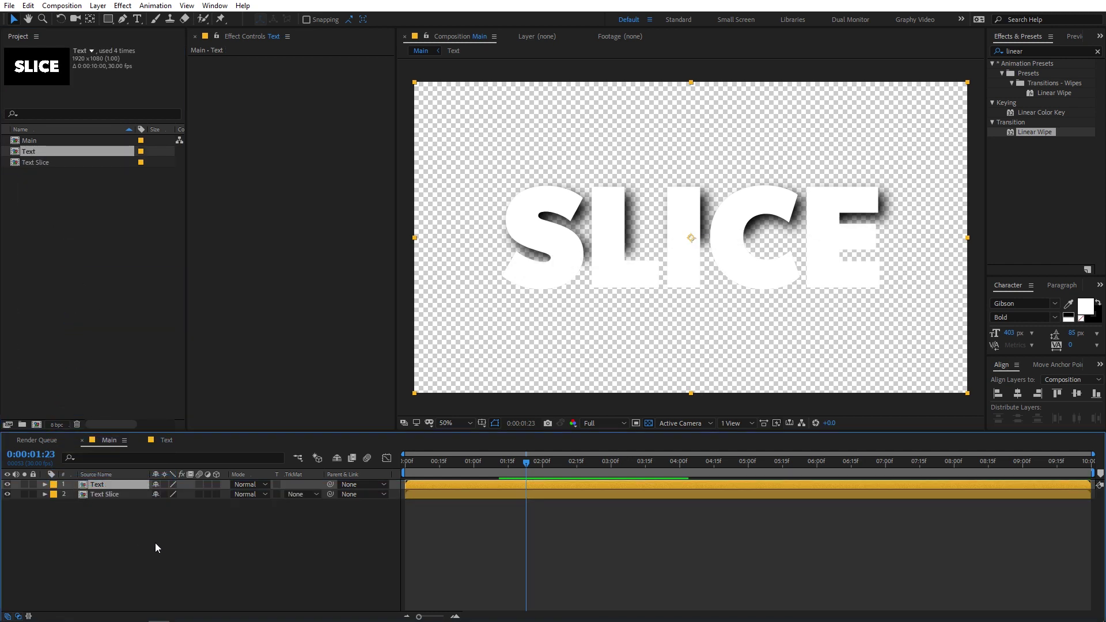
pyautogui.click(98, 493)
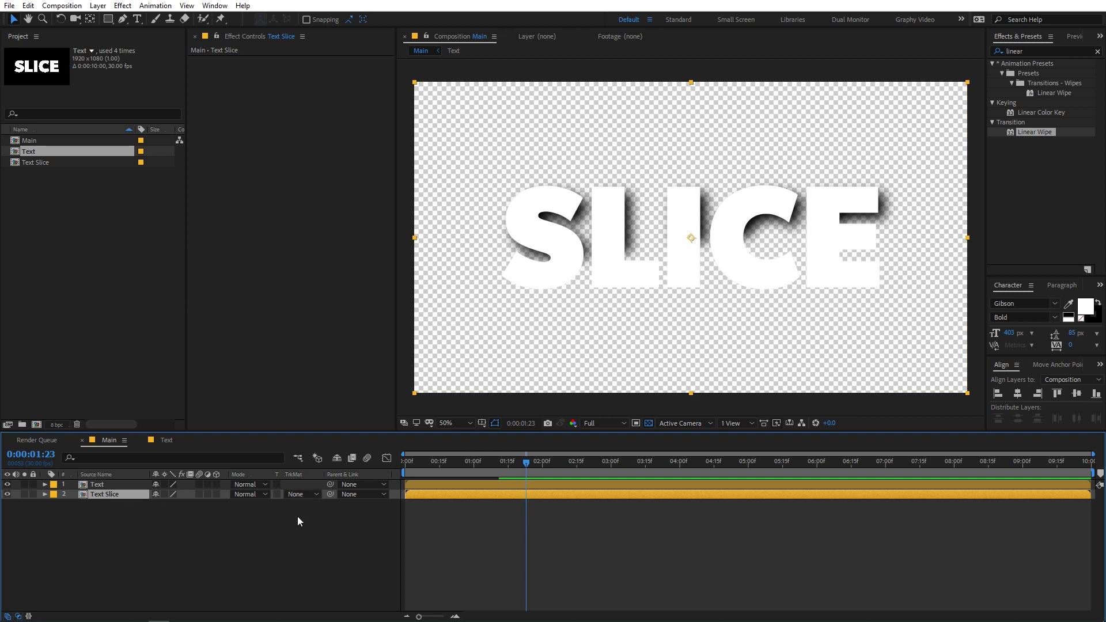
pyautogui.click(18, 617)
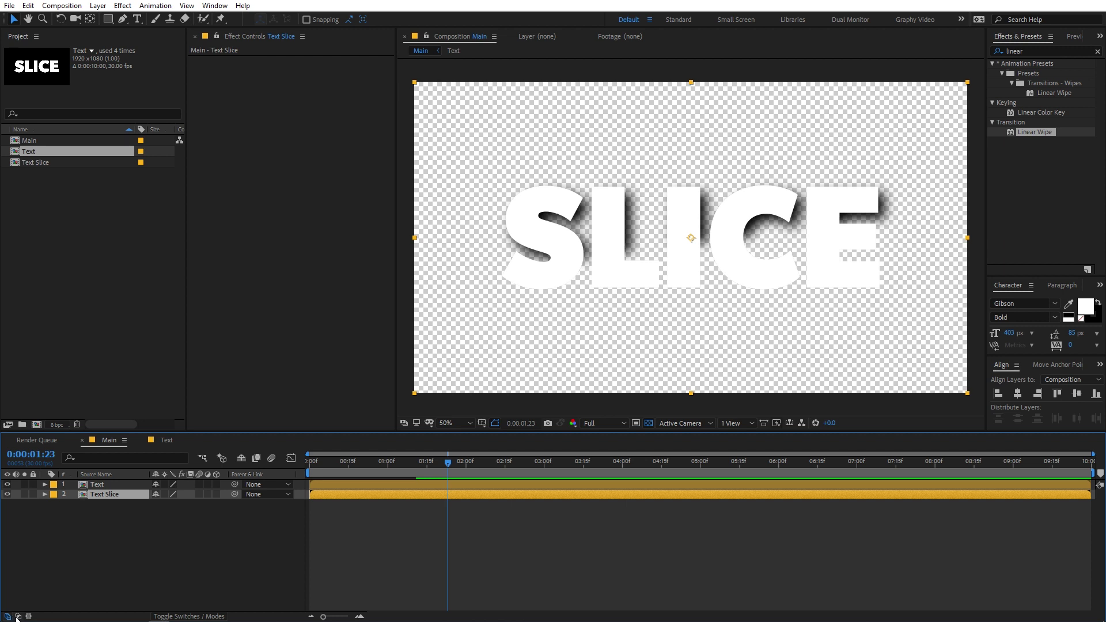
pyautogui.click(18, 616)
pyautogui.click(158, 544)
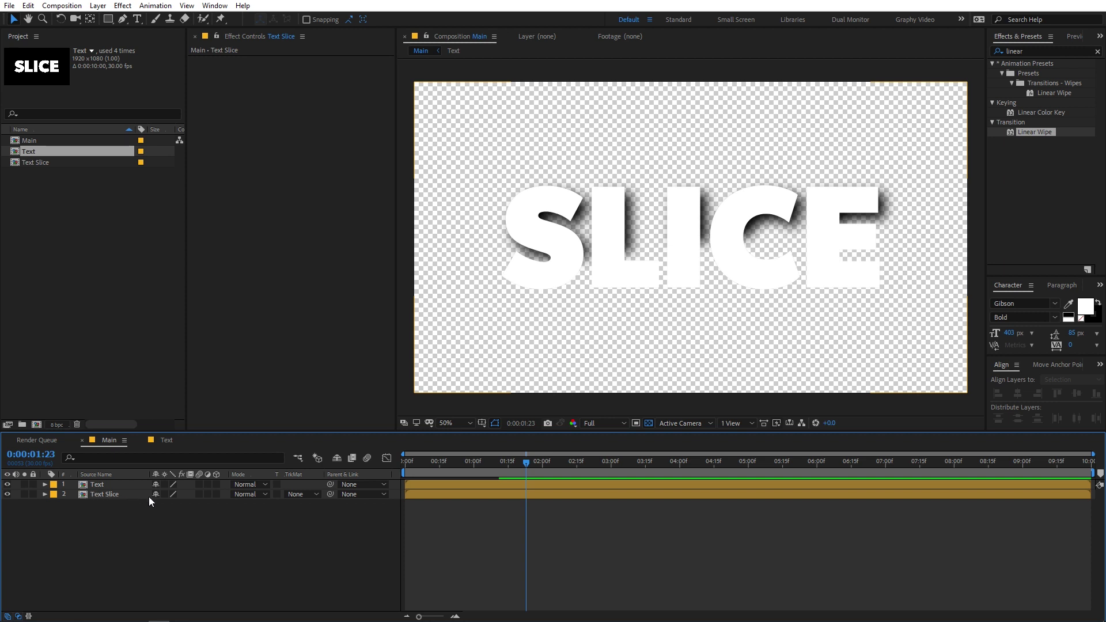
pyautogui.click(297, 495)
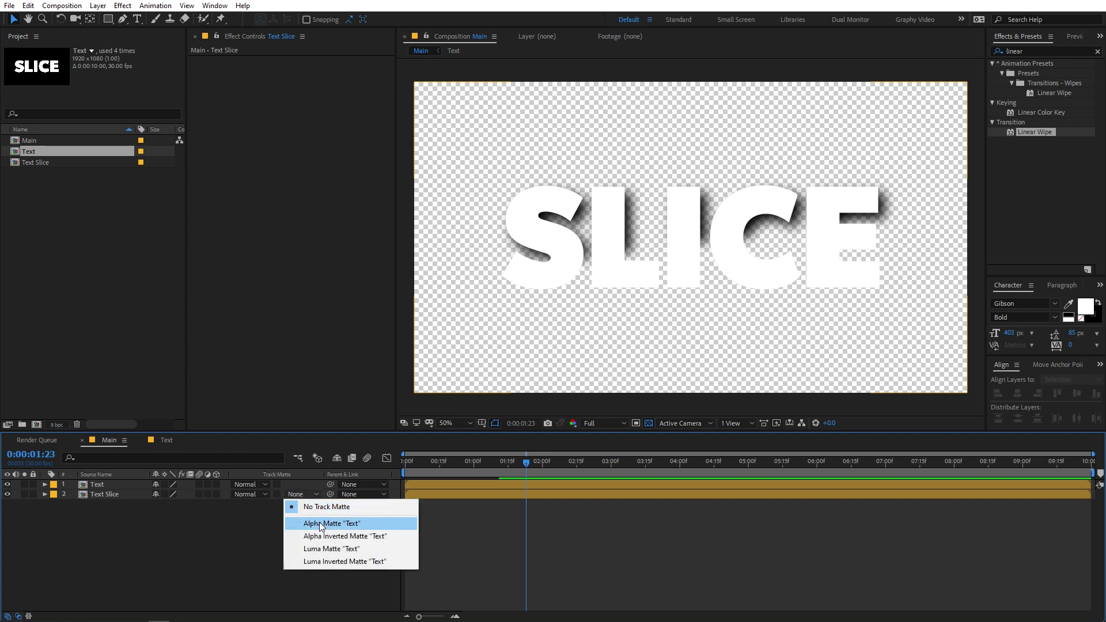
# Set Text Slice's track matte to Alpha Matte from the Text layer and preview
pyautogui.click(374, 517)
pyautogui.press('Home')
pyautogui.press('space')
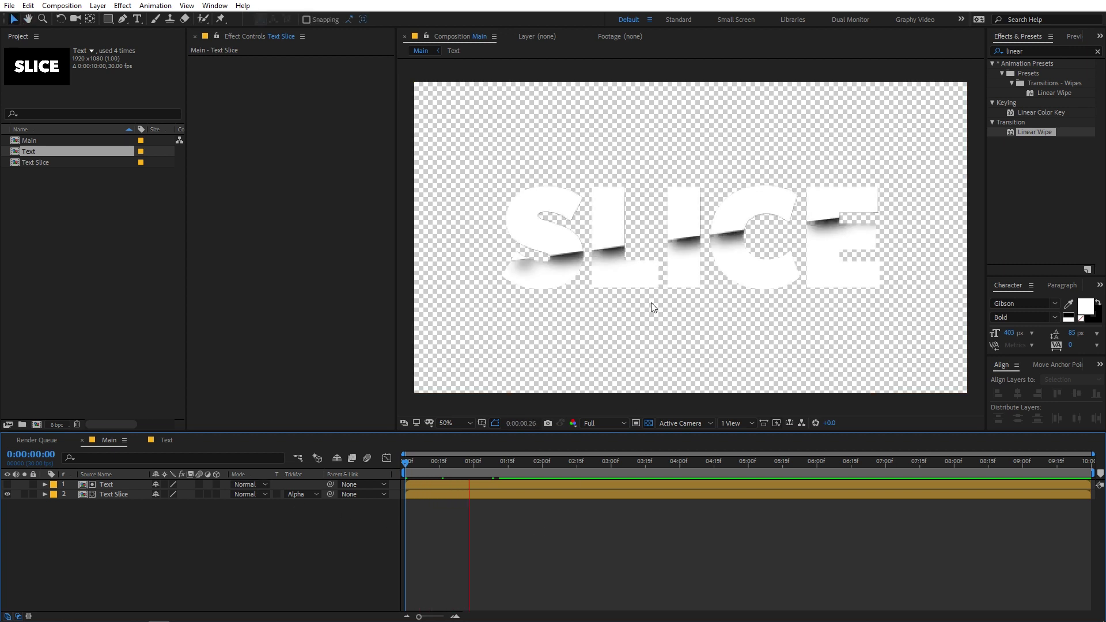
pyautogui.press('space')
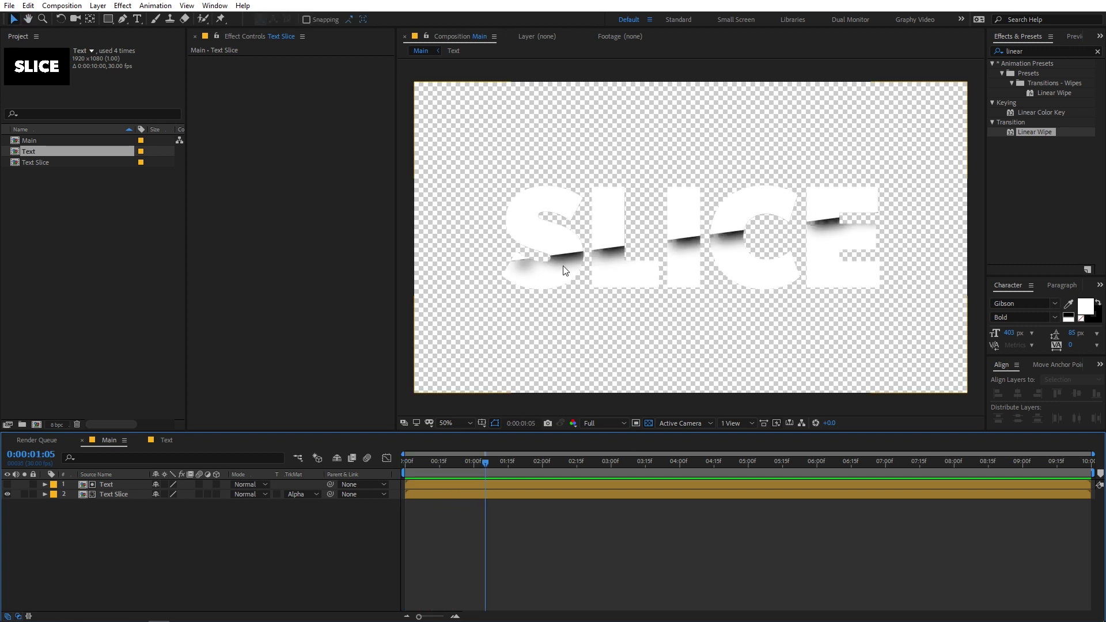
# Check the matted slice at 100% zoom with the transparency grid, replaying to 0:00:01:21
pyautogui.press('.')
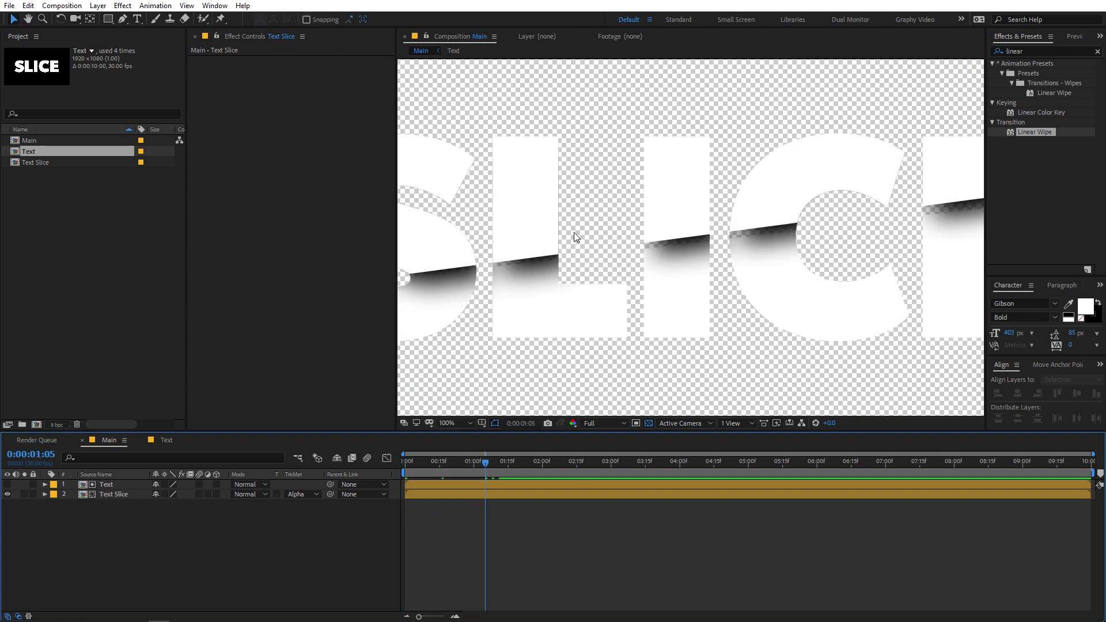
pyautogui.click(648, 423)
pyautogui.press(',')
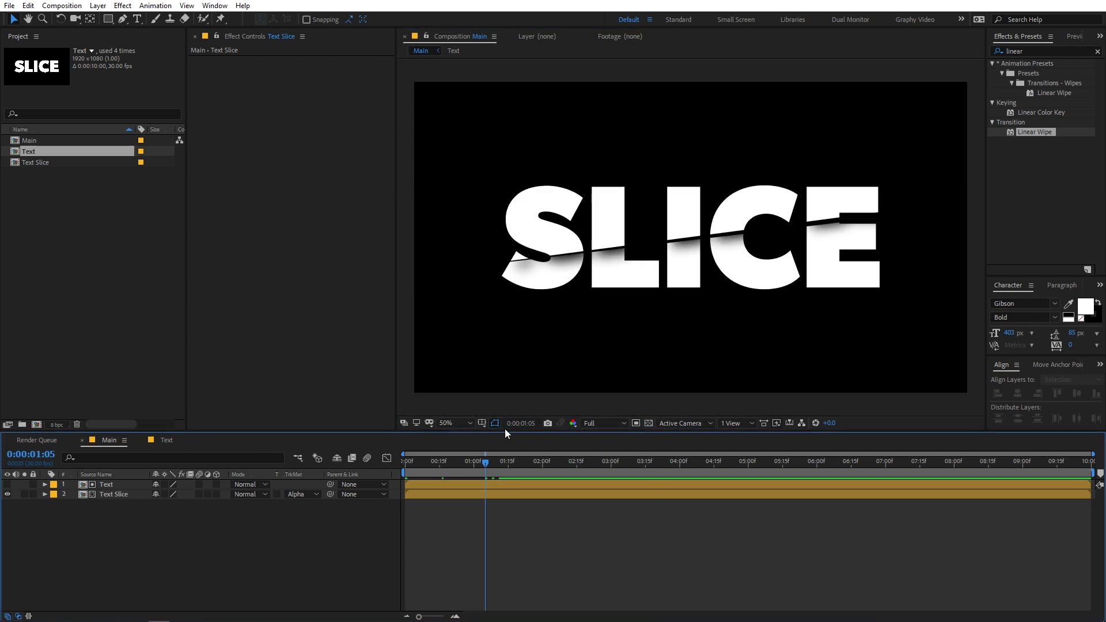
pyautogui.press('Home')
pyautogui.press('space')
pyautogui.click(649, 423)
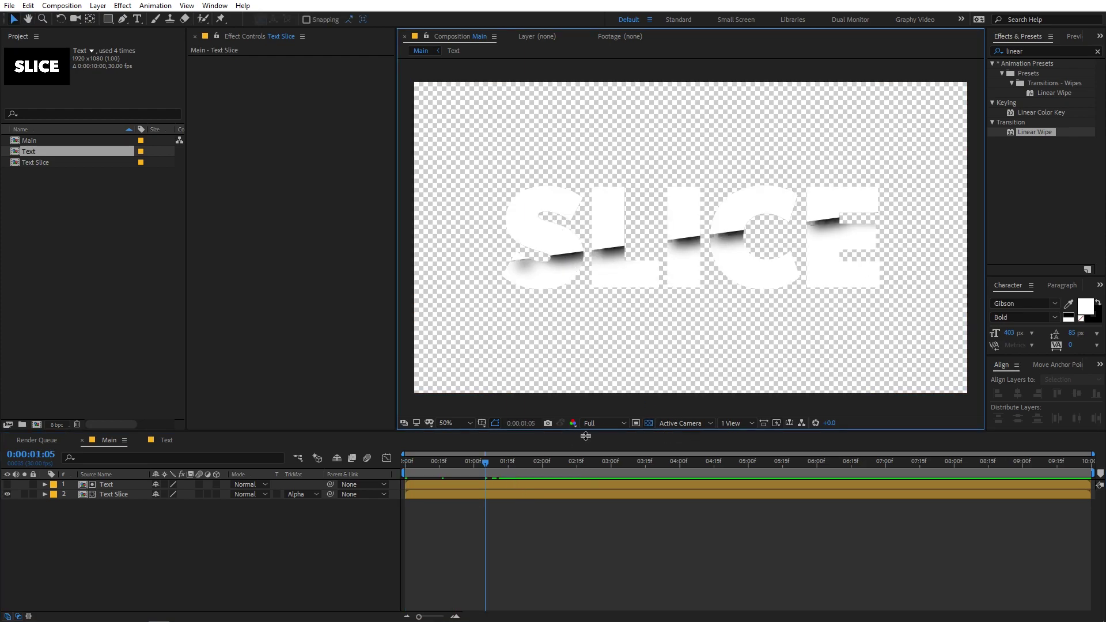
pyautogui.click(649, 422)
pyautogui.click(320, 483)
pyautogui.press('Home')
pyautogui.press('space')
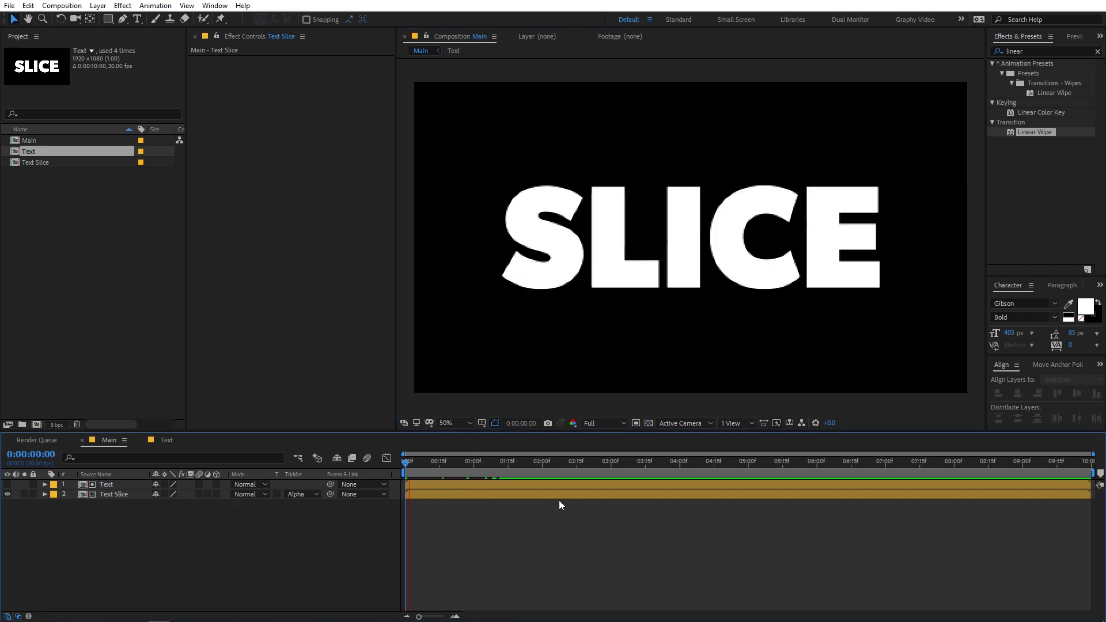
pyautogui.click(520, 469)
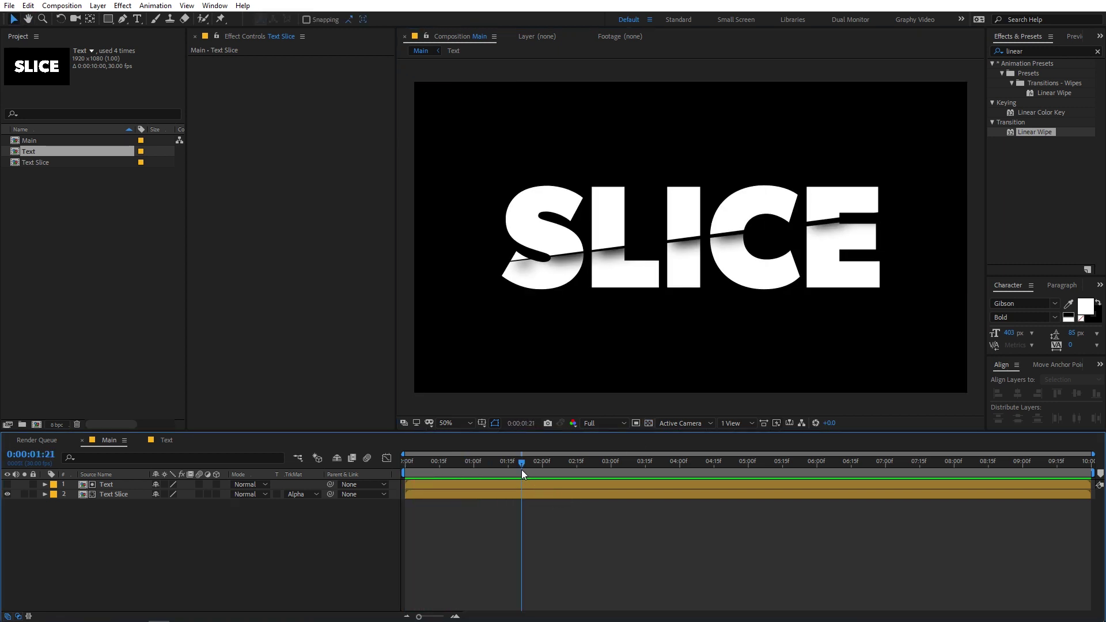
# In the Text comp, change SLICE to 'AD MOTIONS' and scale it to about 52%
pyautogui.click(158, 440)
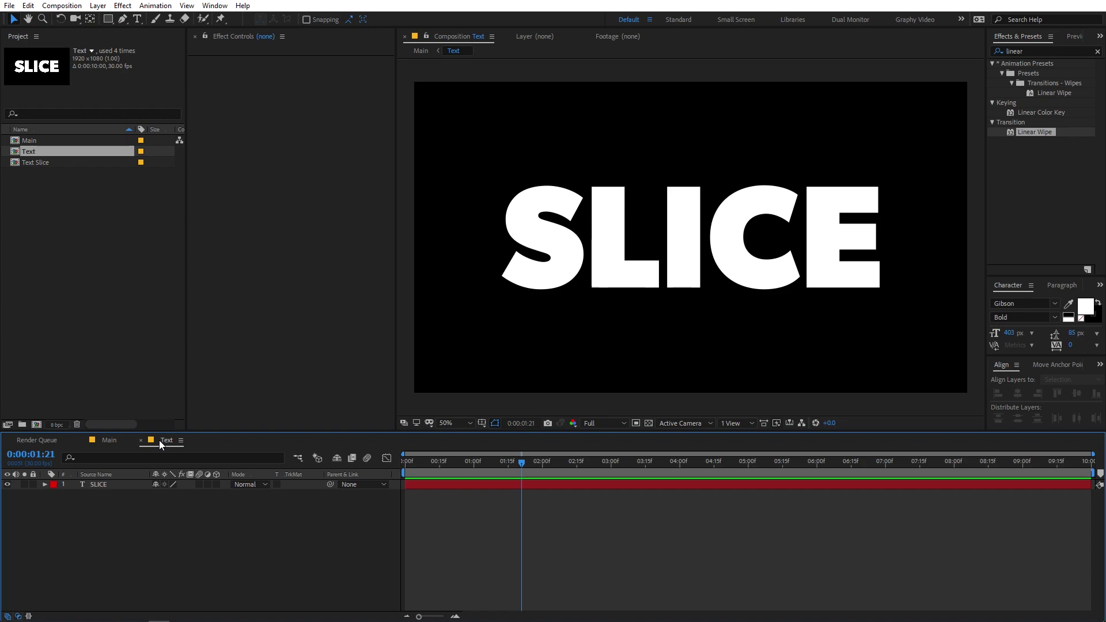
pyautogui.doubleClick(93, 487)
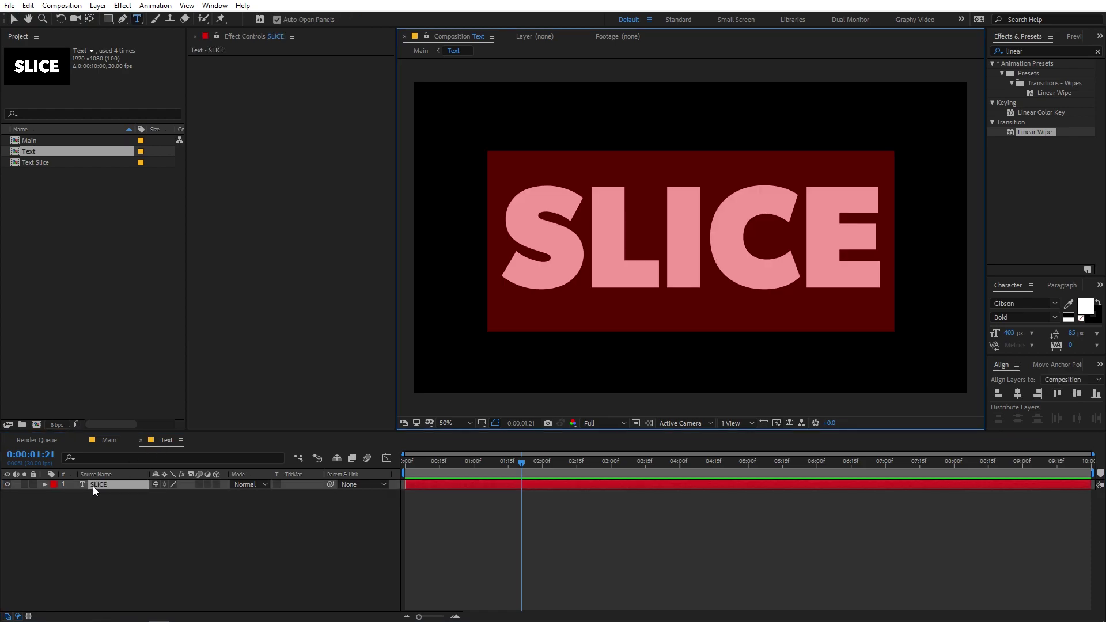
pyautogui.write('AD MOTIONS')
pyautogui.press('Escape')
pyautogui.press('s')
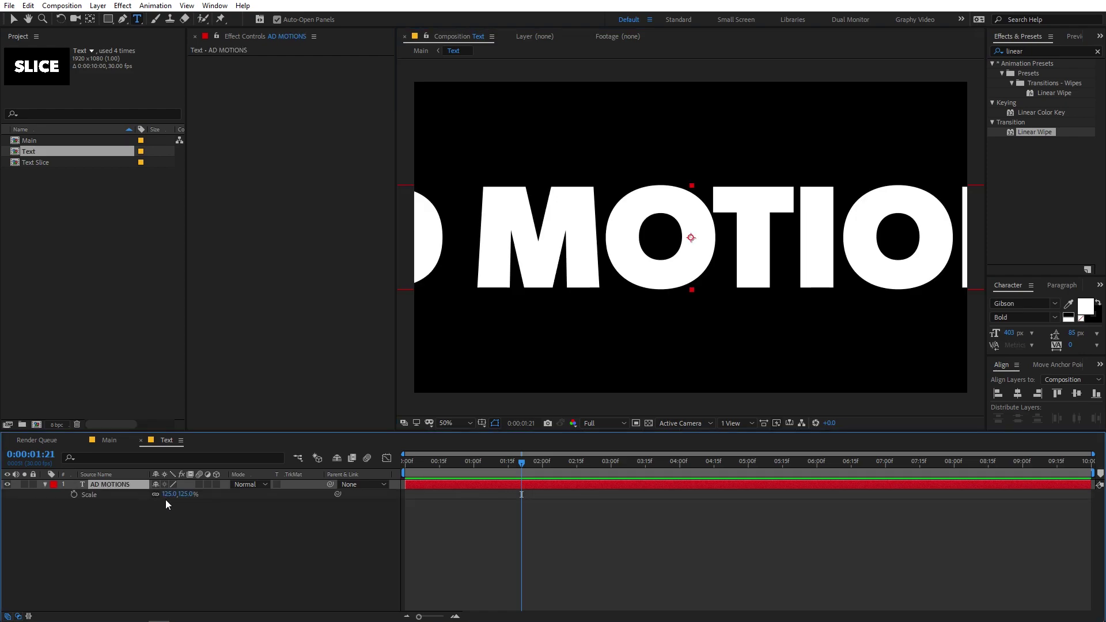
pyautogui.moveTo(167, 494); pyautogui.dragTo(138, 506)
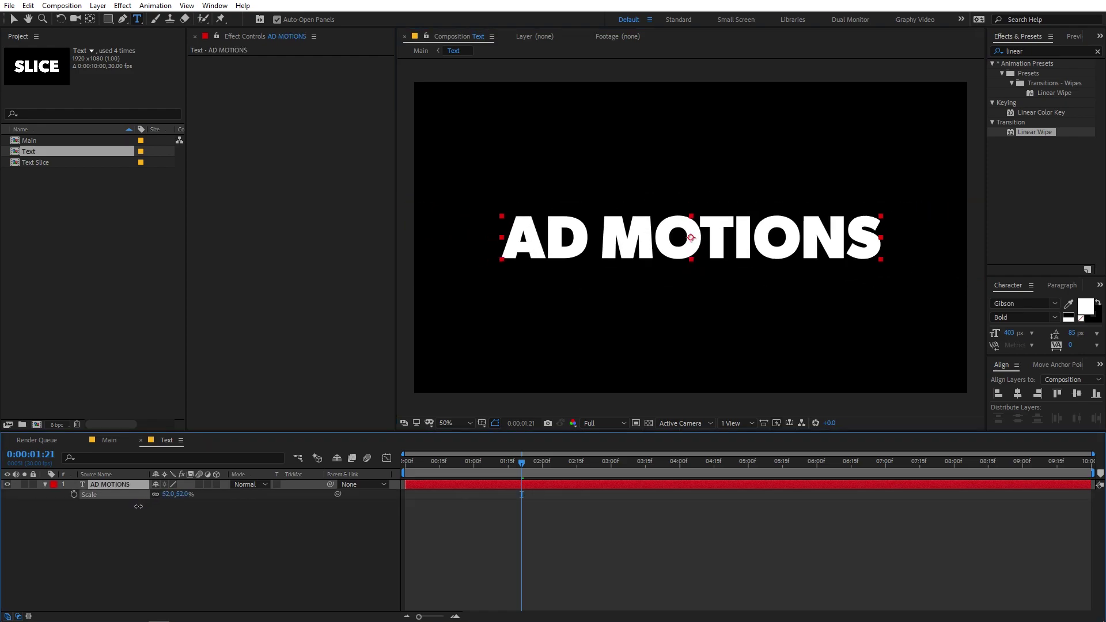
pyautogui.click(112, 439)
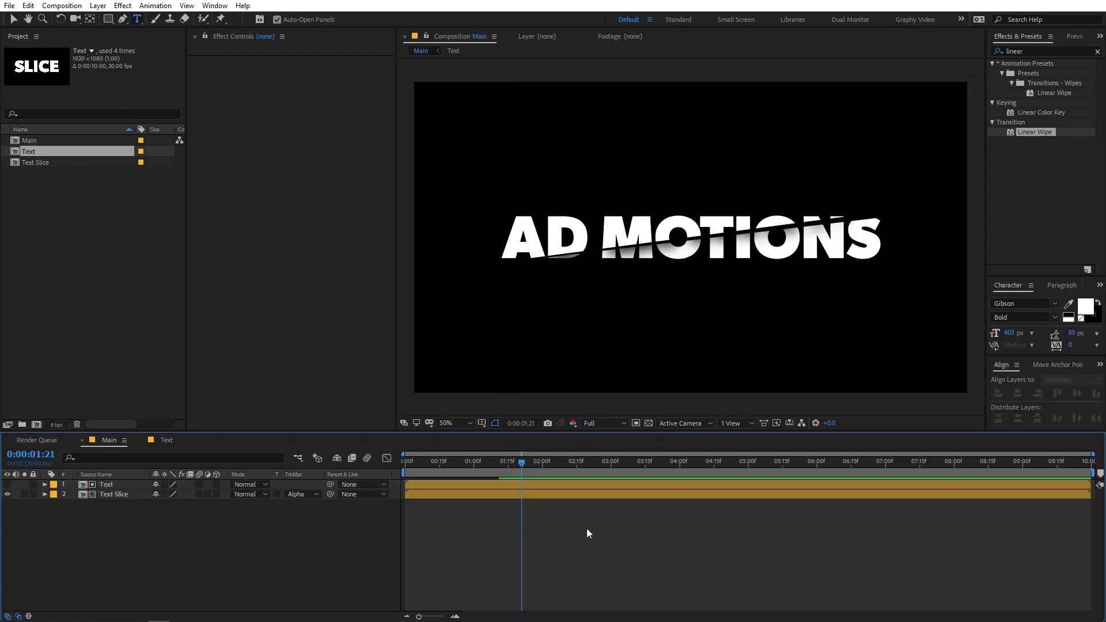
# Preview the Main animation, then open the Text Slice precomp and select its masked Text layer
pyautogui.click(467, 461)
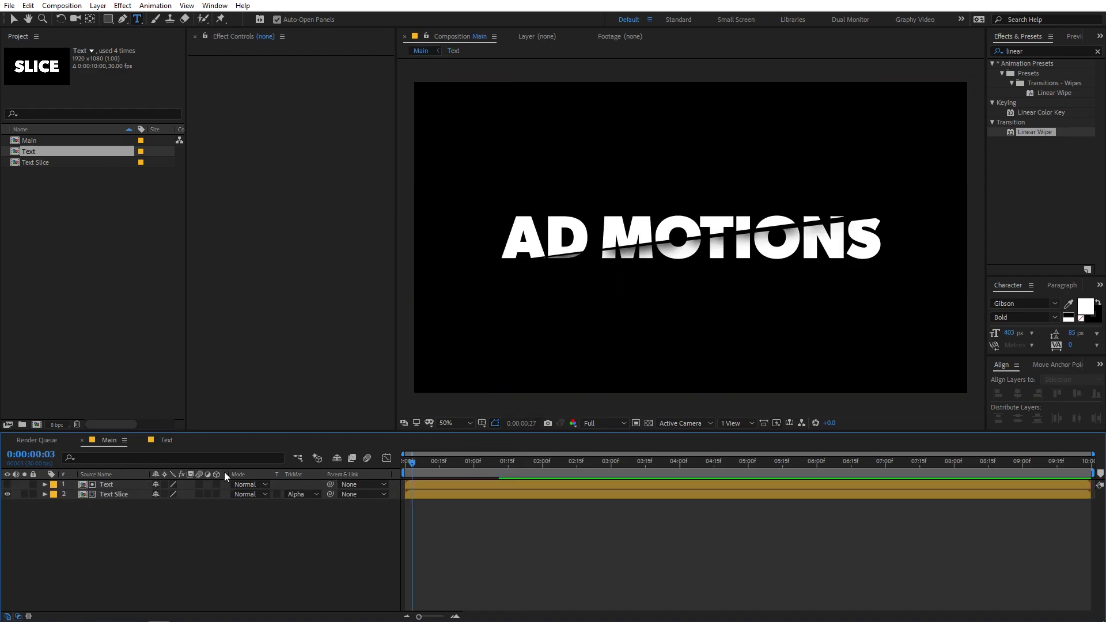
pyautogui.press('space')
pyautogui.press('space')
pyautogui.click(108, 493)
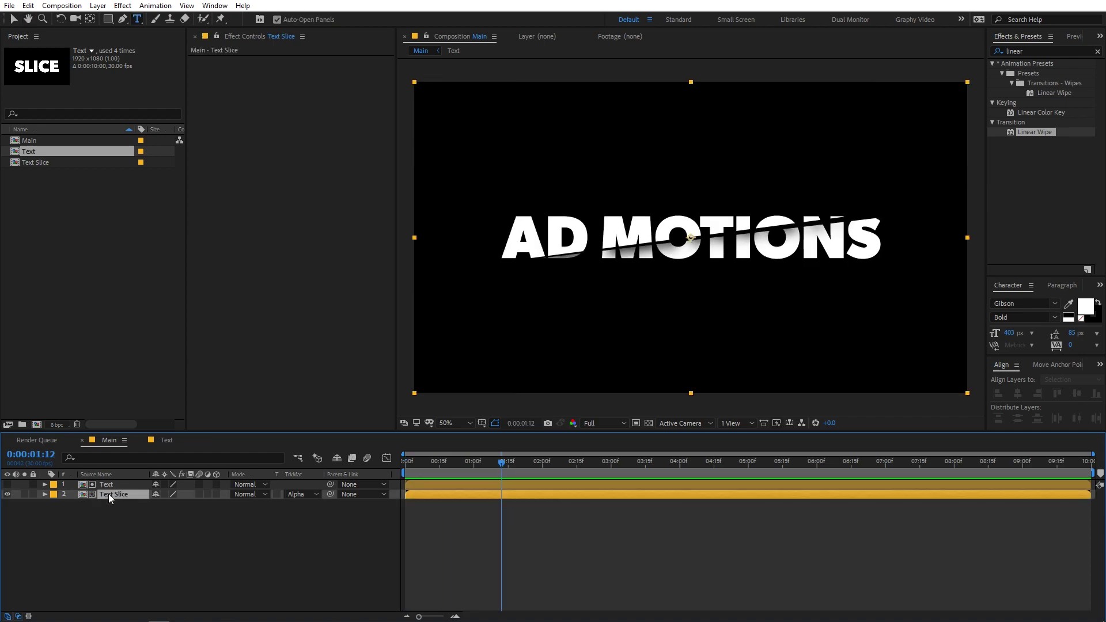
pyautogui.doubleClick(108, 493)
pyautogui.click(99, 495)
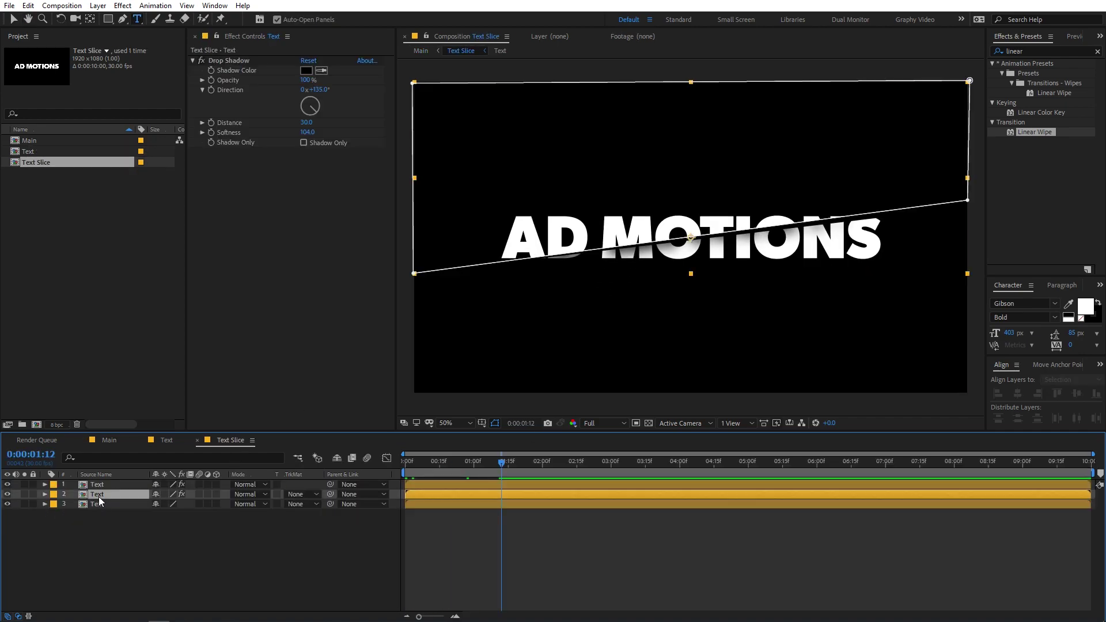
# Lower the mask's right vertex and raise its left vertex to re-angle the slice, then preview
pyautogui.click(999, 288)
pyautogui.press('g')
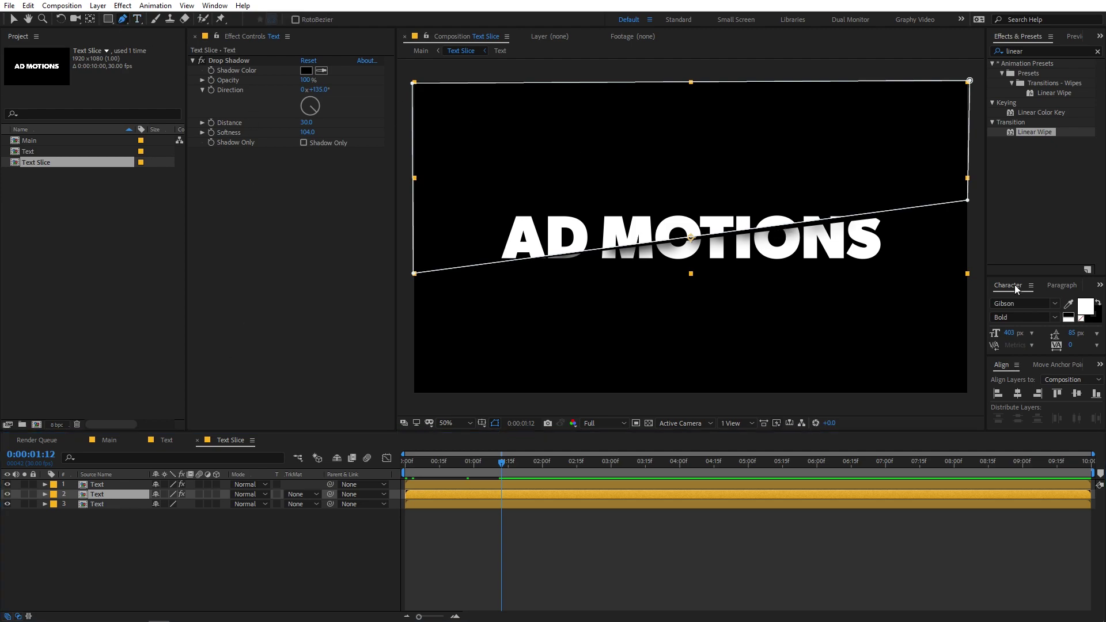
pyautogui.moveTo(967, 200); pyautogui.dragTo(967, 234)
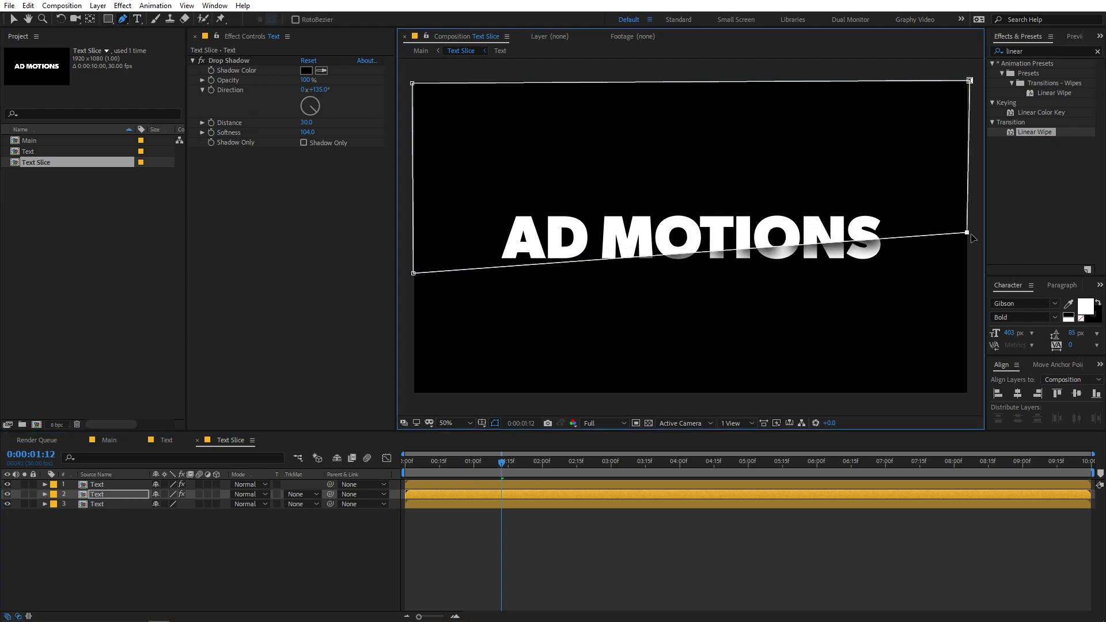
pyautogui.click(593, 505)
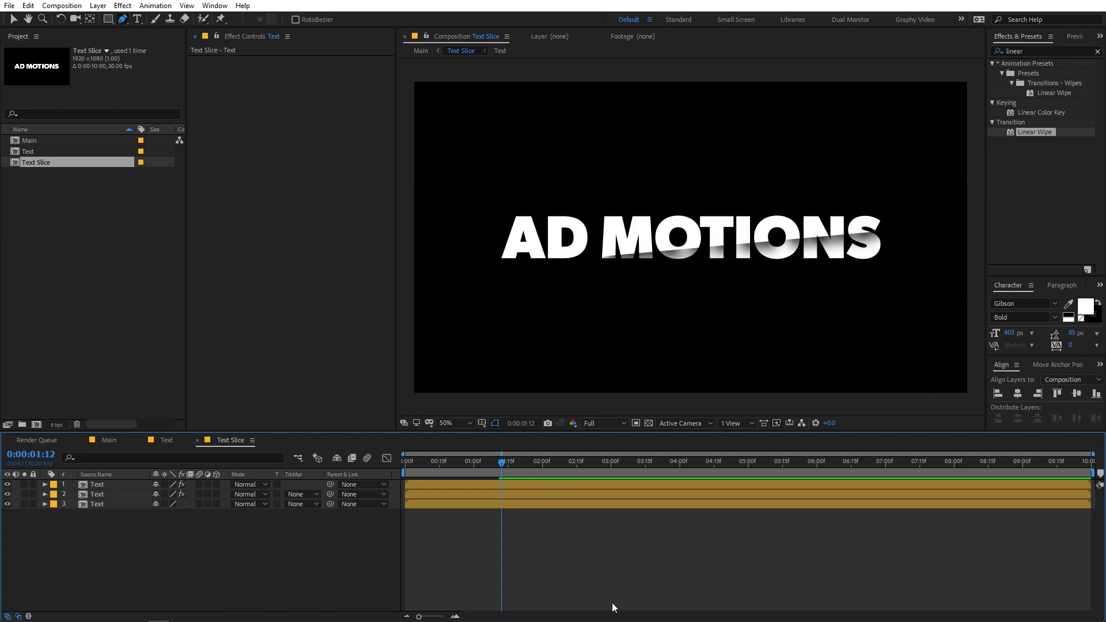
pyautogui.click(477, 495)
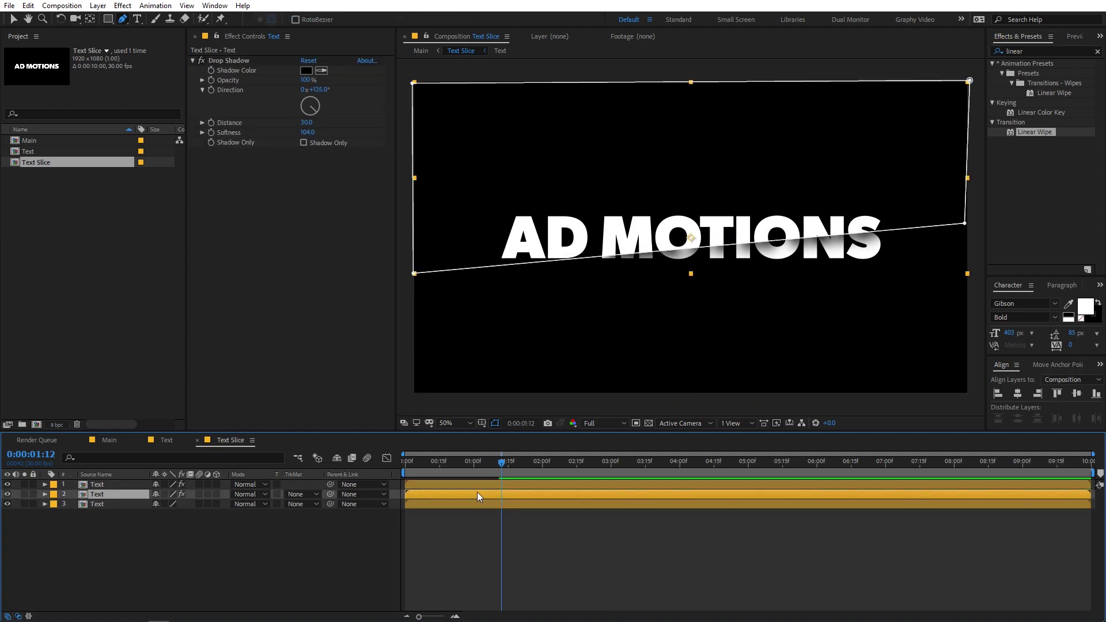
pyautogui.moveTo(414, 273); pyautogui.dragTo(412, 255)
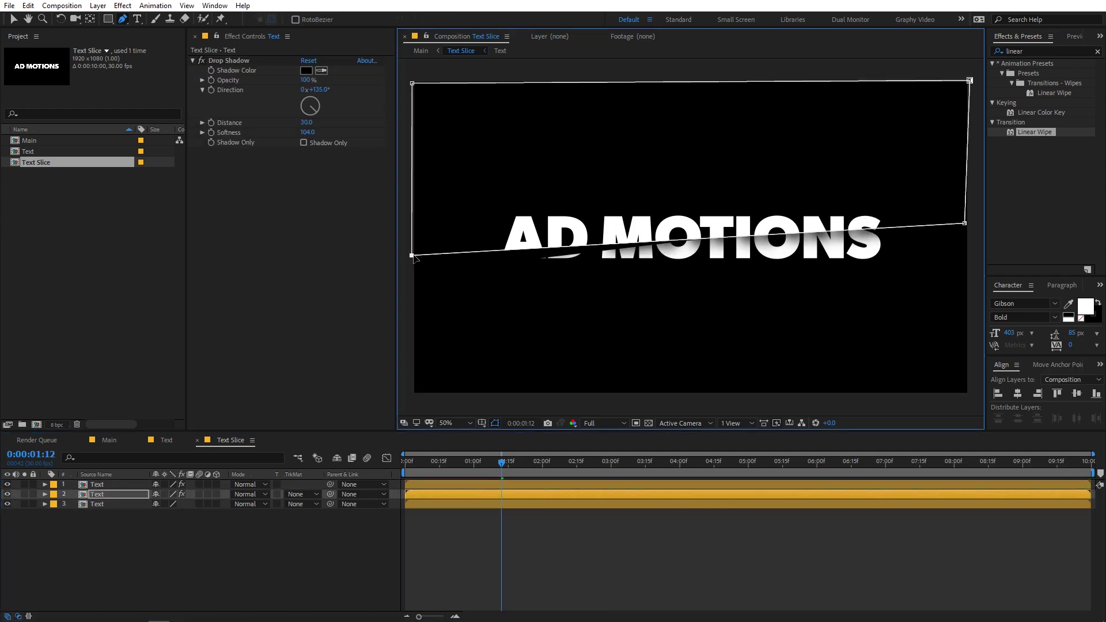
pyautogui.click(570, 538)
pyautogui.press('Home')
pyautogui.press('space')
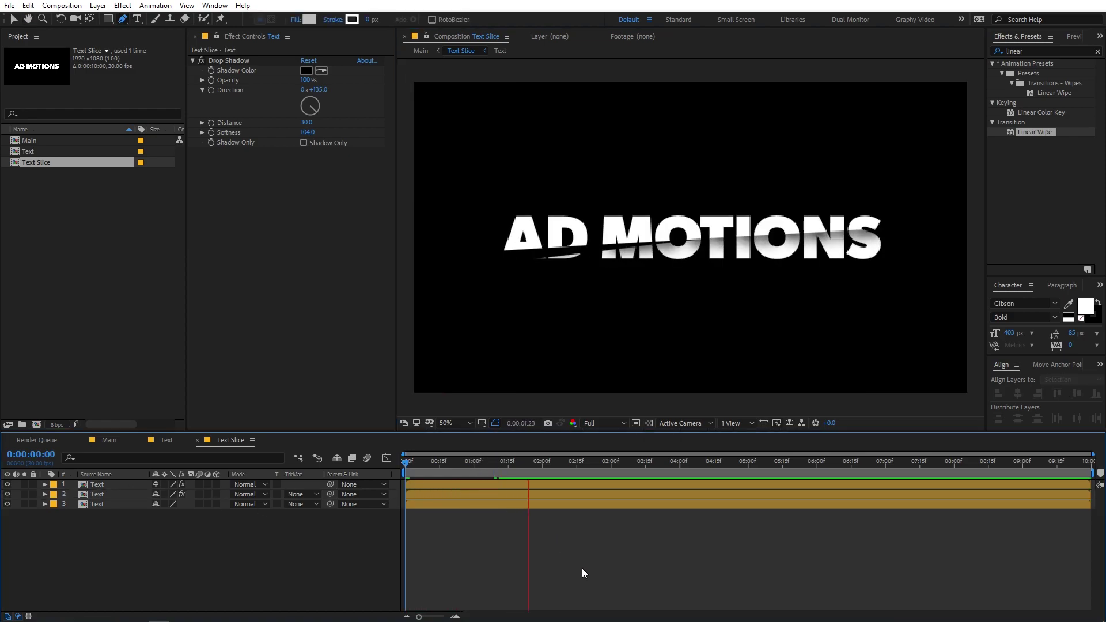
pyautogui.click(620, 465)
pyautogui.moveTo(624, 467); pyautogui.dragTo(612, 504)
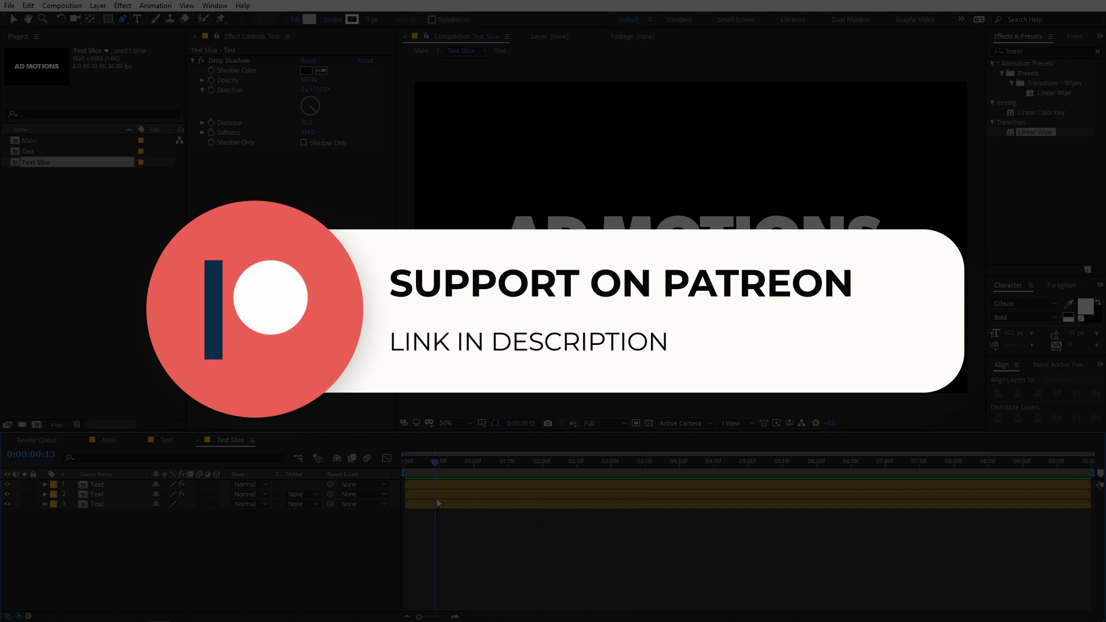
pyautogui.moveTo(480, 499); pyautogui.dragTo(408, 499)
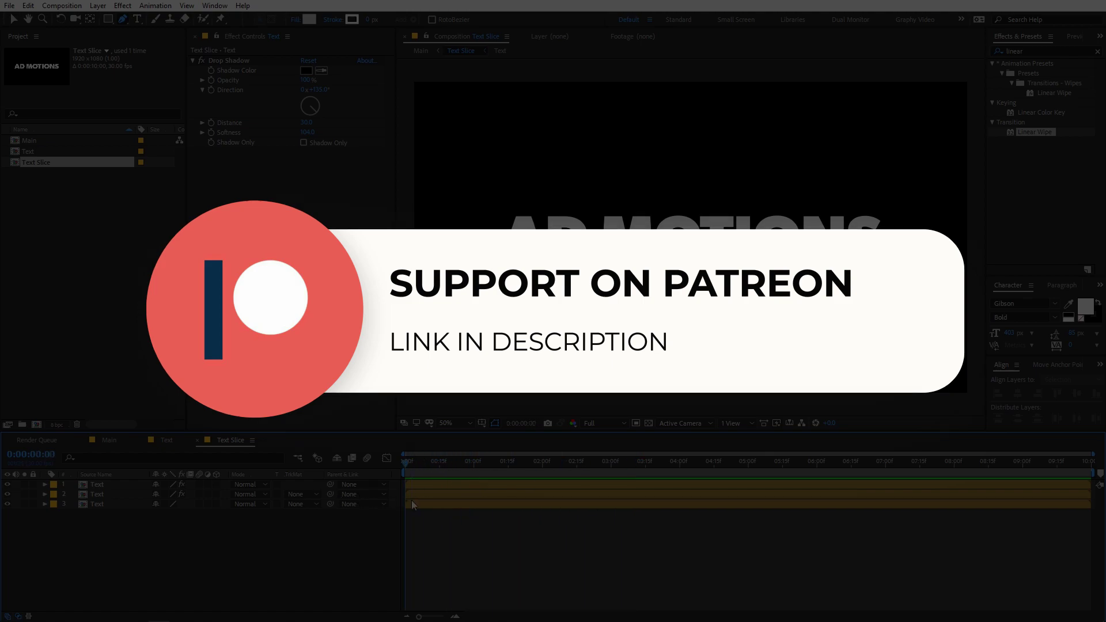
pyautogui.moveTo(485, 506); pyautogui.dragTo(544, 507)
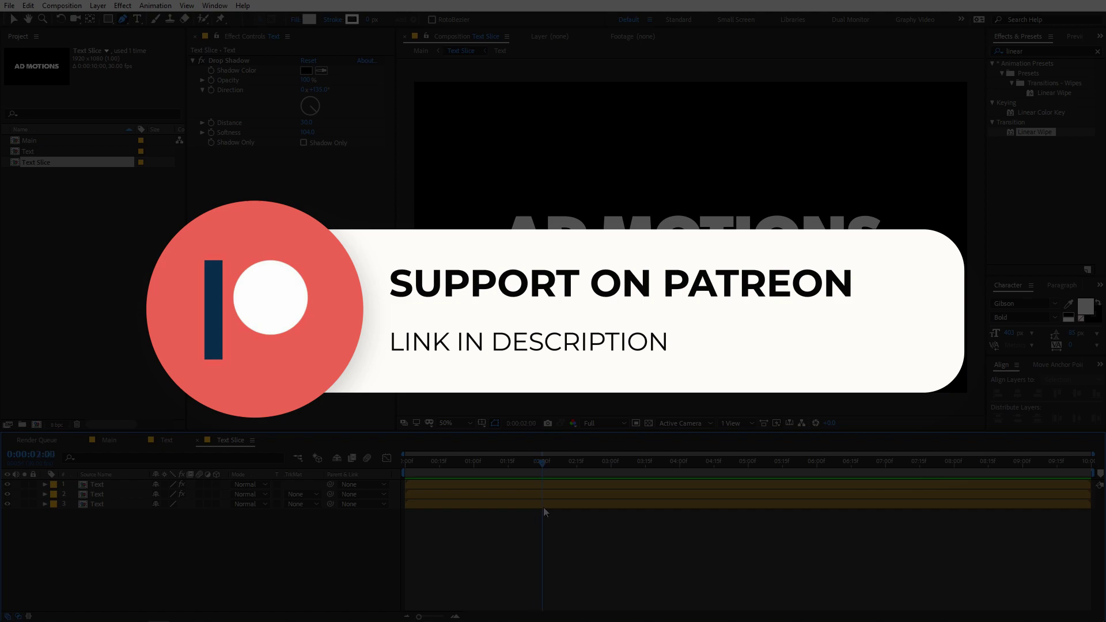